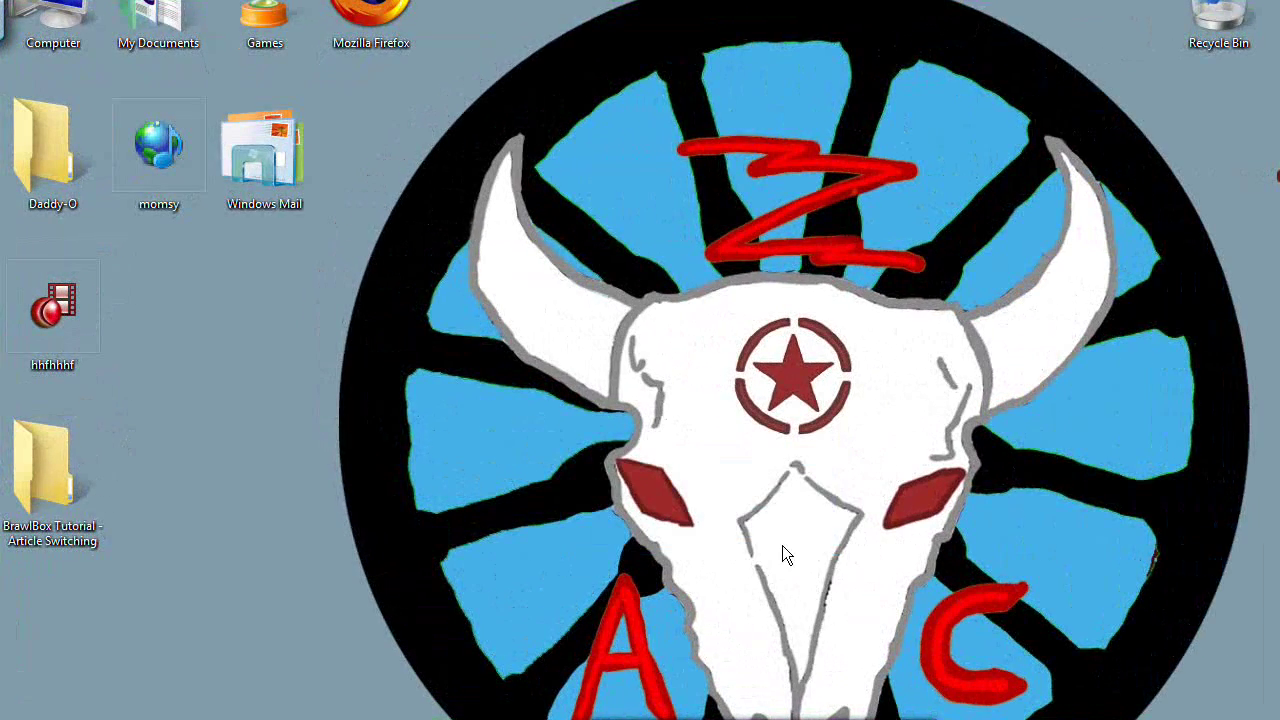
Drag a window on the desktop while the project render runs
left_click_drag(798, 558, 1060, 450)
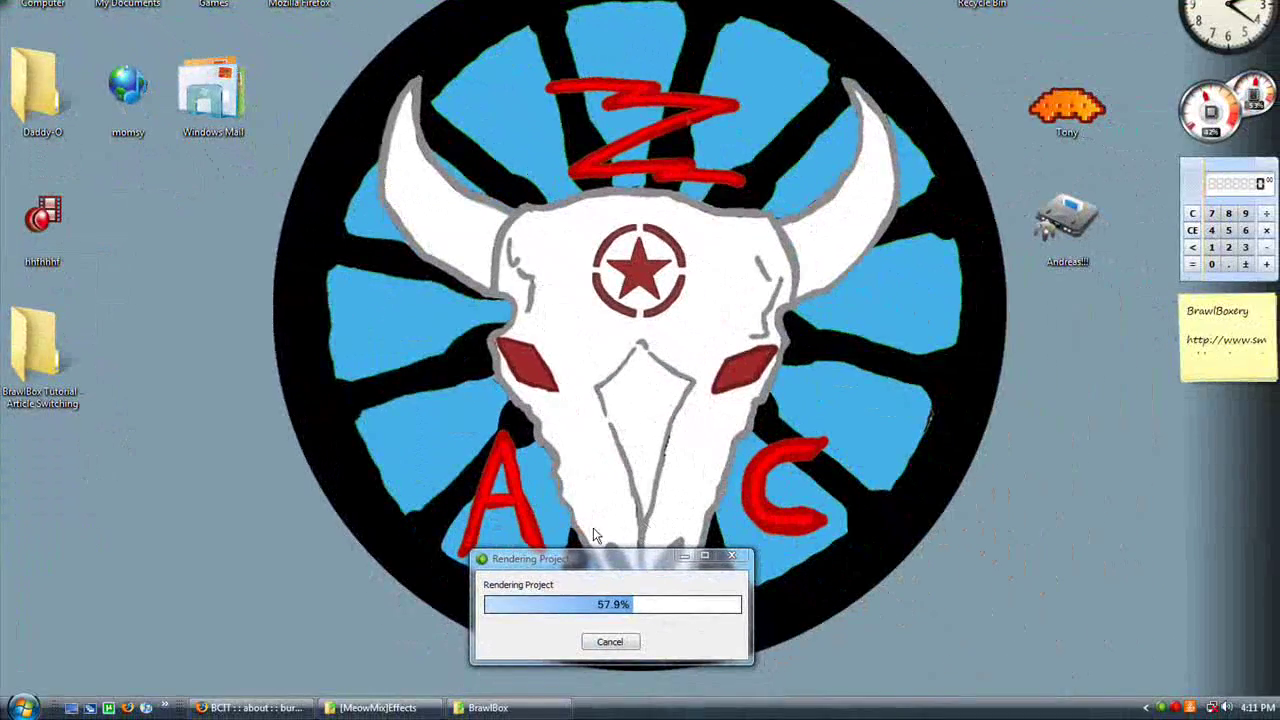
Launch BrawlBox.exe from its folder, minimize Explorer and center the BrawlBox window
left_click(484, 711)
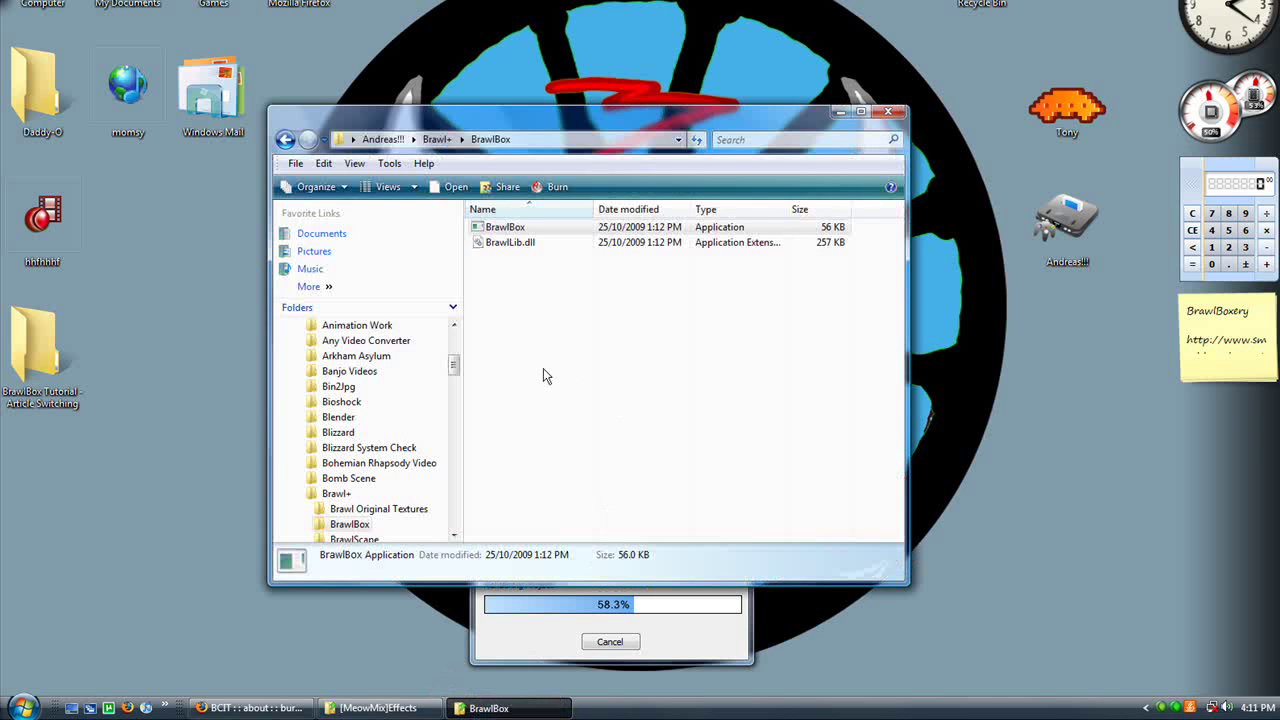
left_click_drag(863, 285, 536, 335)
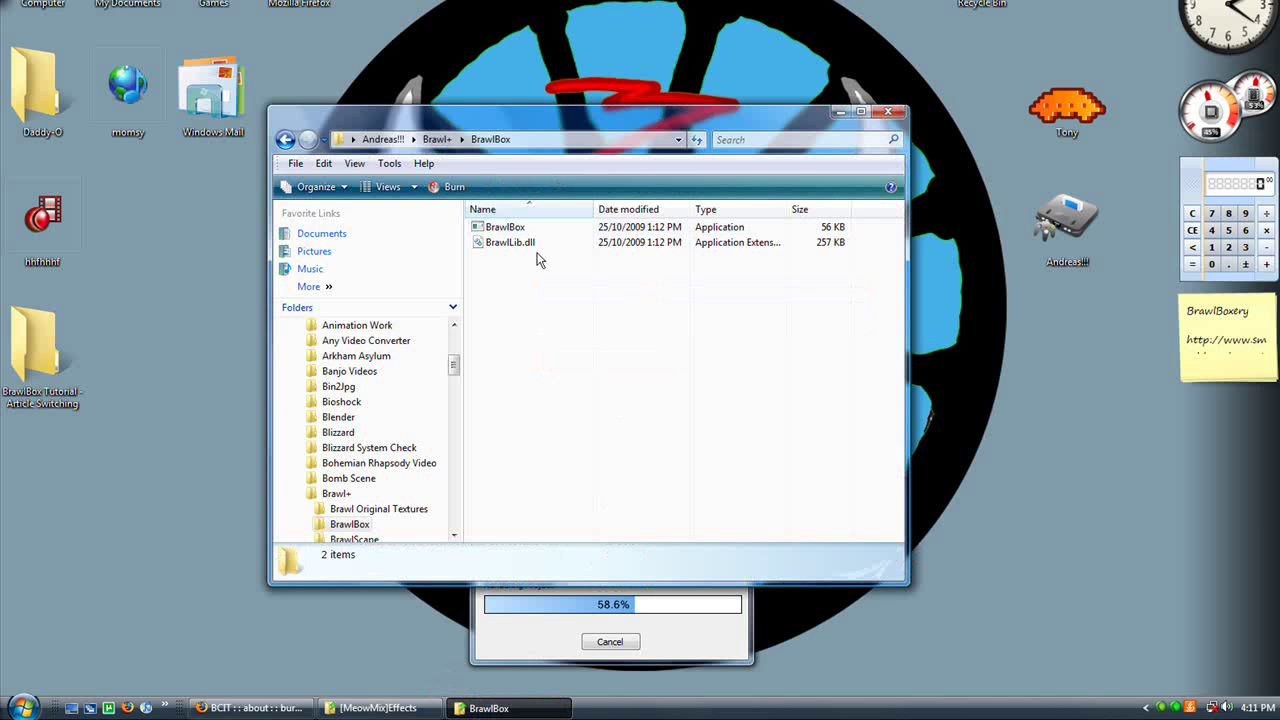
left_click(524, 230)
double_click(524, 237)
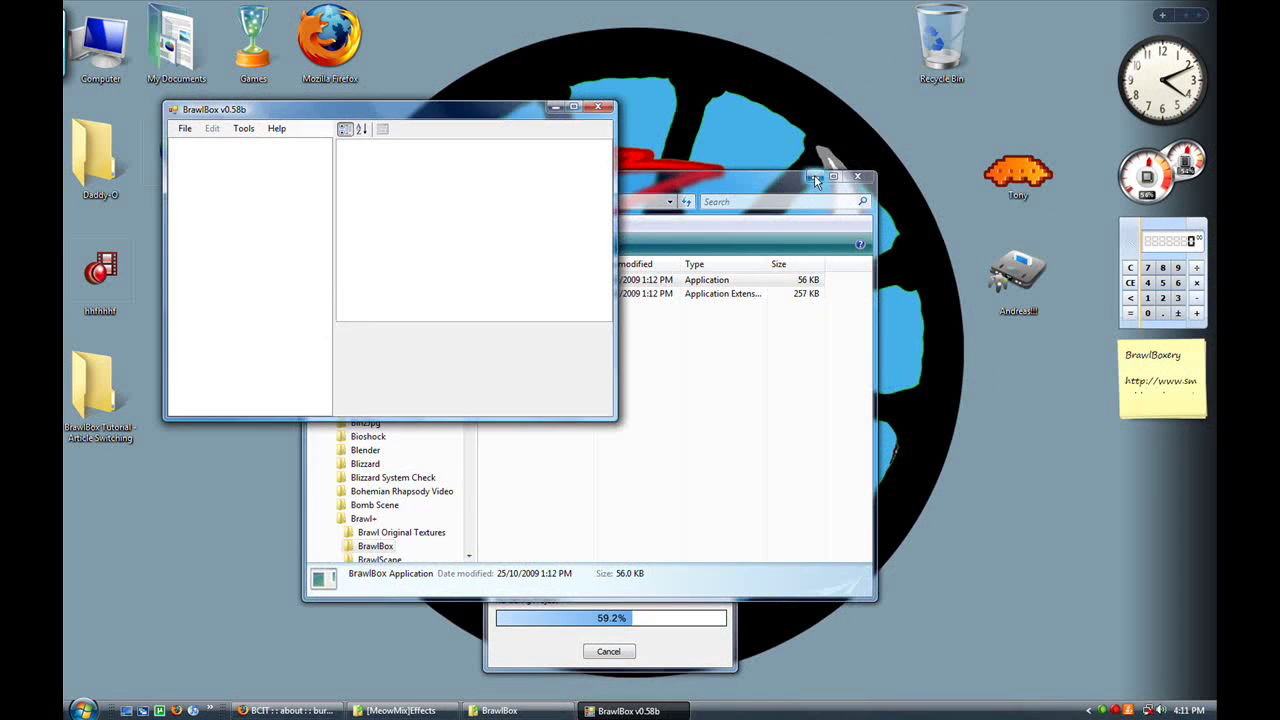
left_click(815, 178)
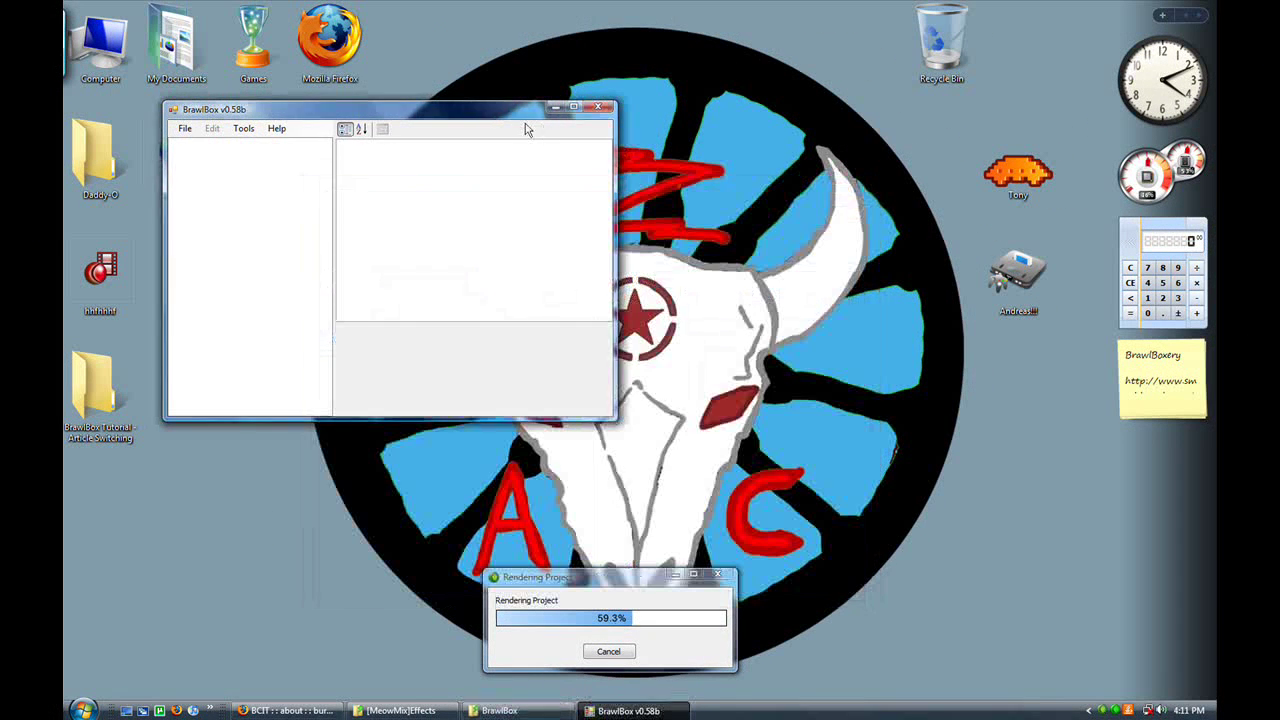
left_click_drag(526, 110, 622, 193)
Open the archive FitKirbyMotionEtc.pac in BrawlBox
left_click(411, 211)
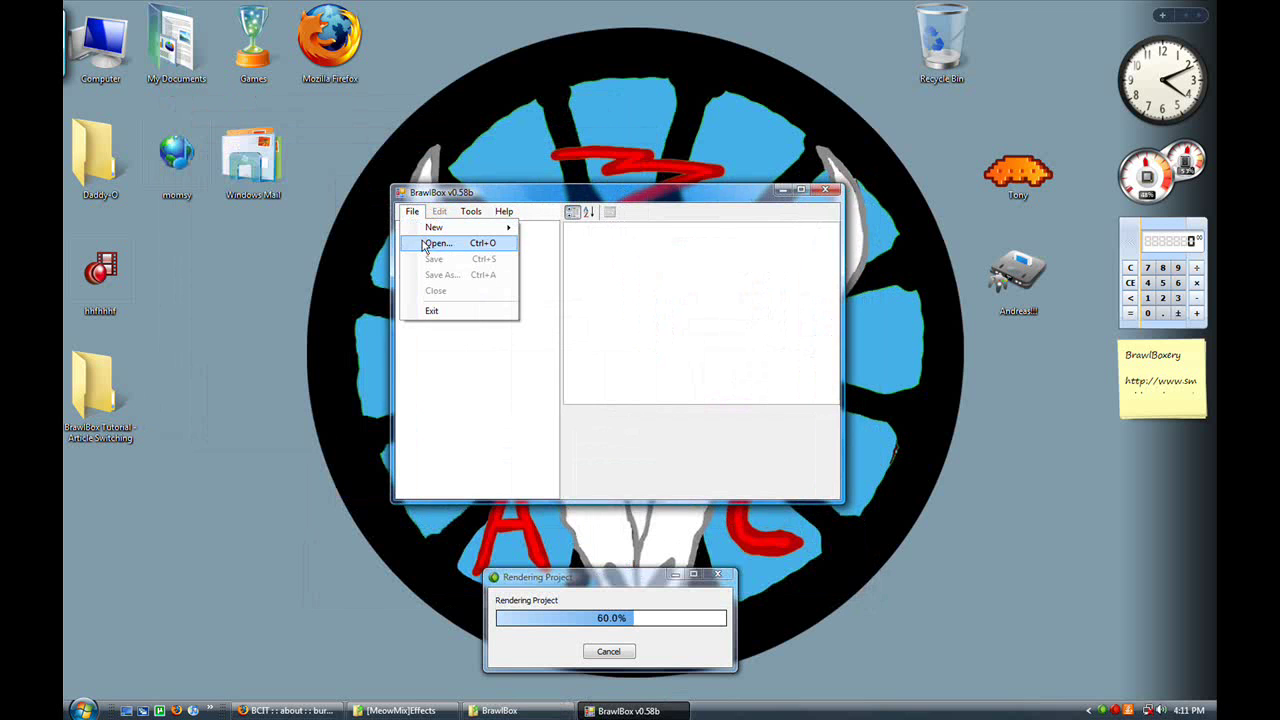
left_click(430, 243)
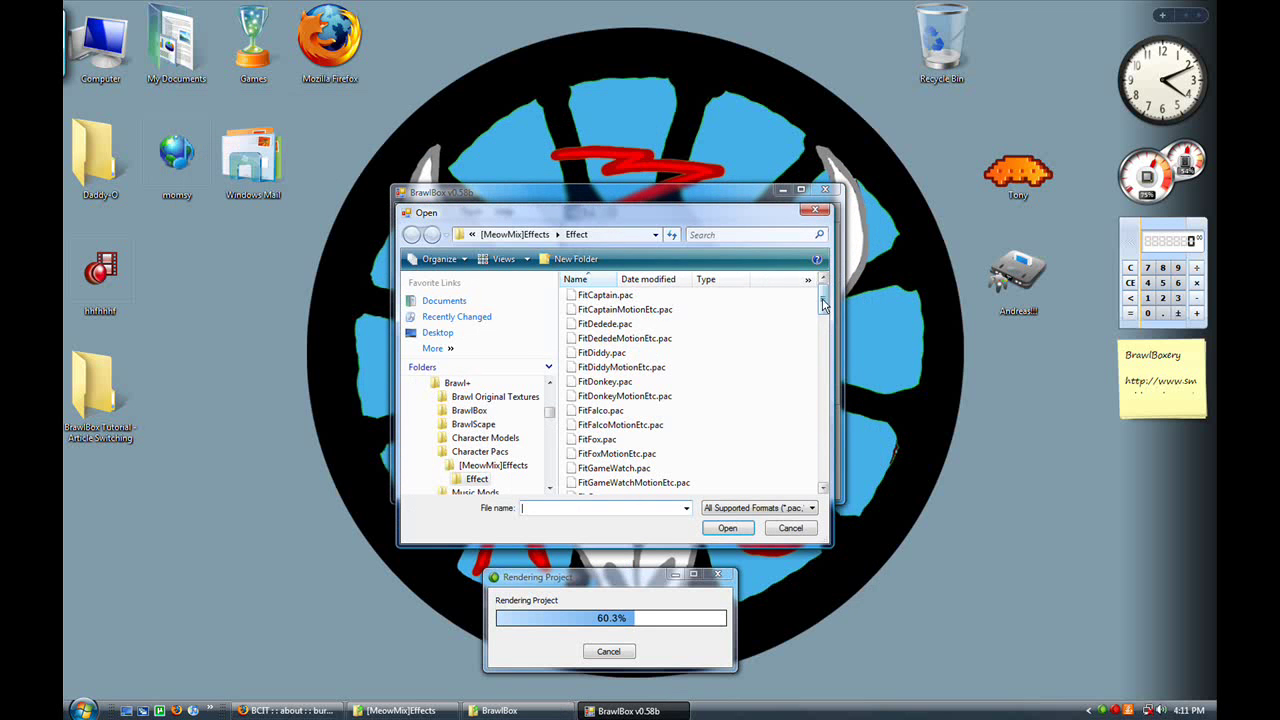
left_click_drag(822, 305, 820, 341)
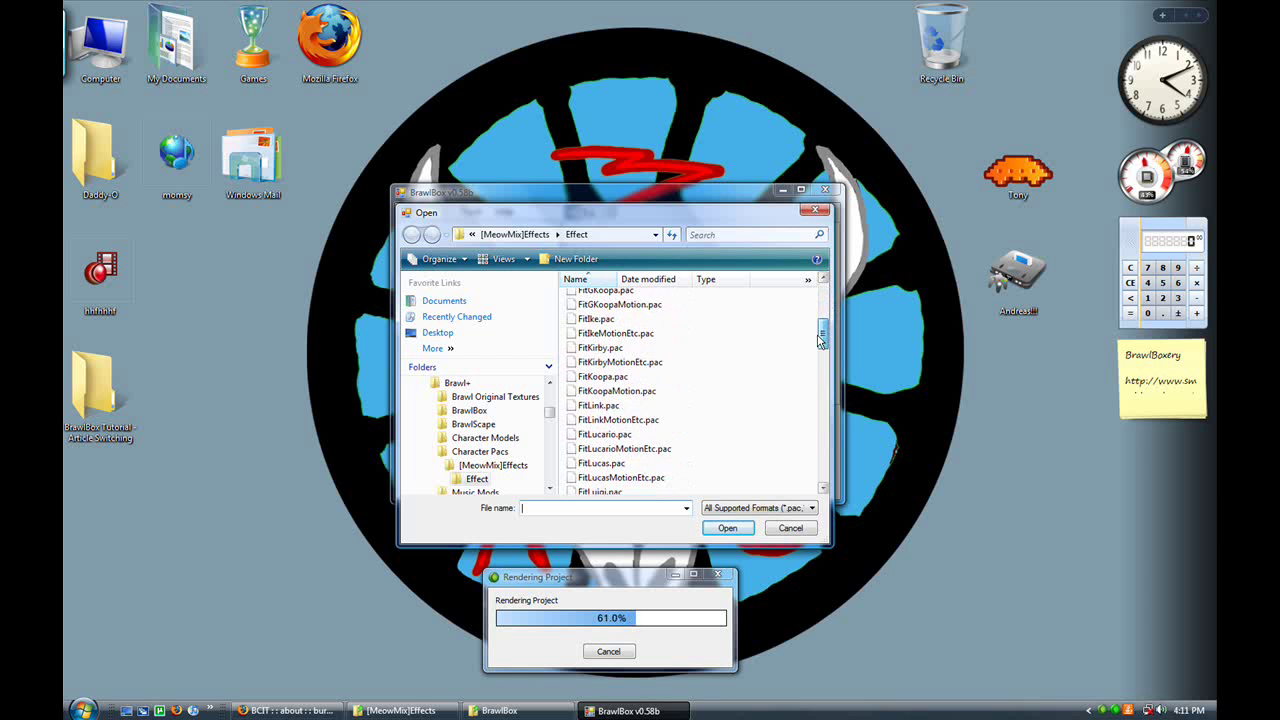
double_click(615, 362)
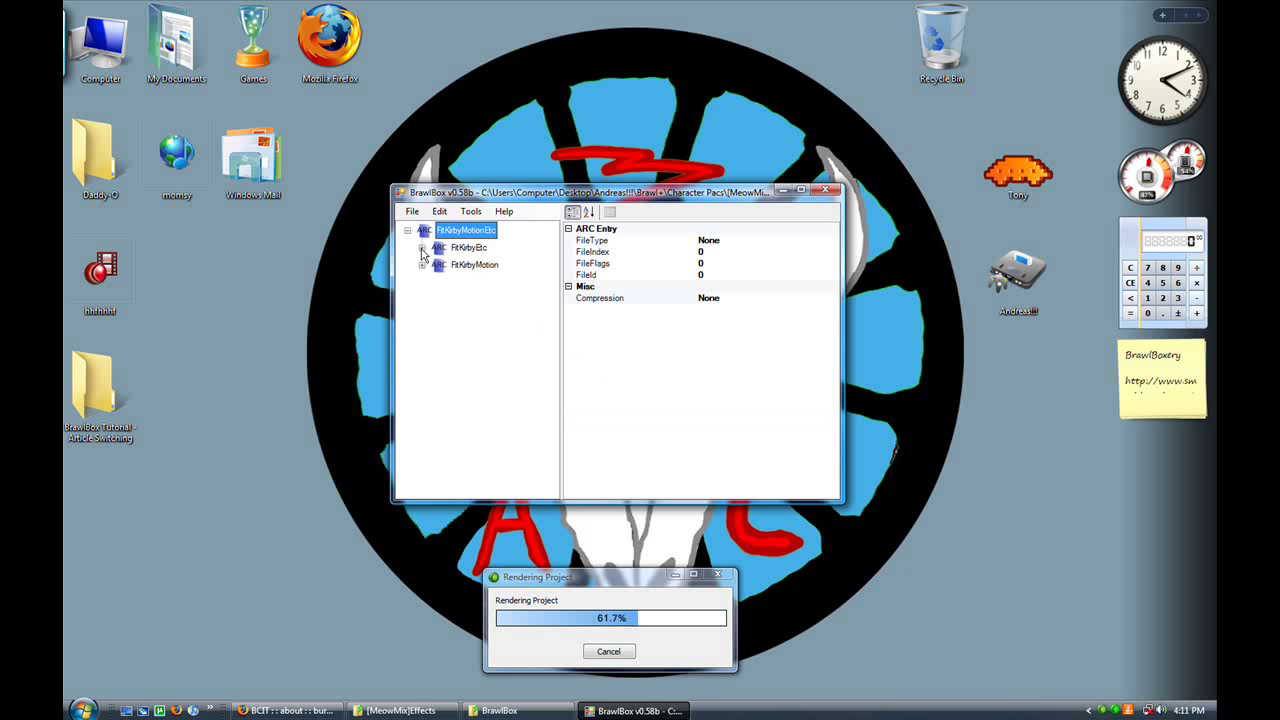
Expand FitKirbyEtc to show the WpnKirbyHammer model and the TextureData[0] textures list
left_click(421, 249)
scroll(474, 400, "down", 1)
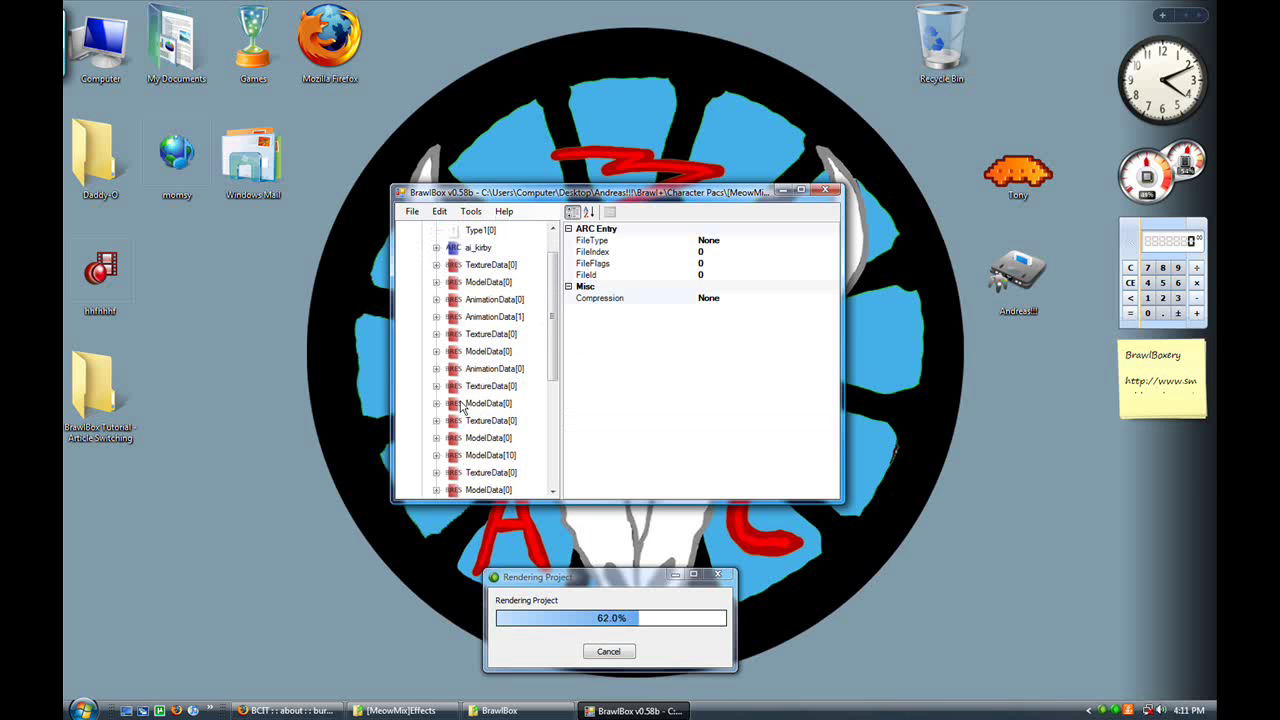
left_click(436, 283)
left_click(450, 300)
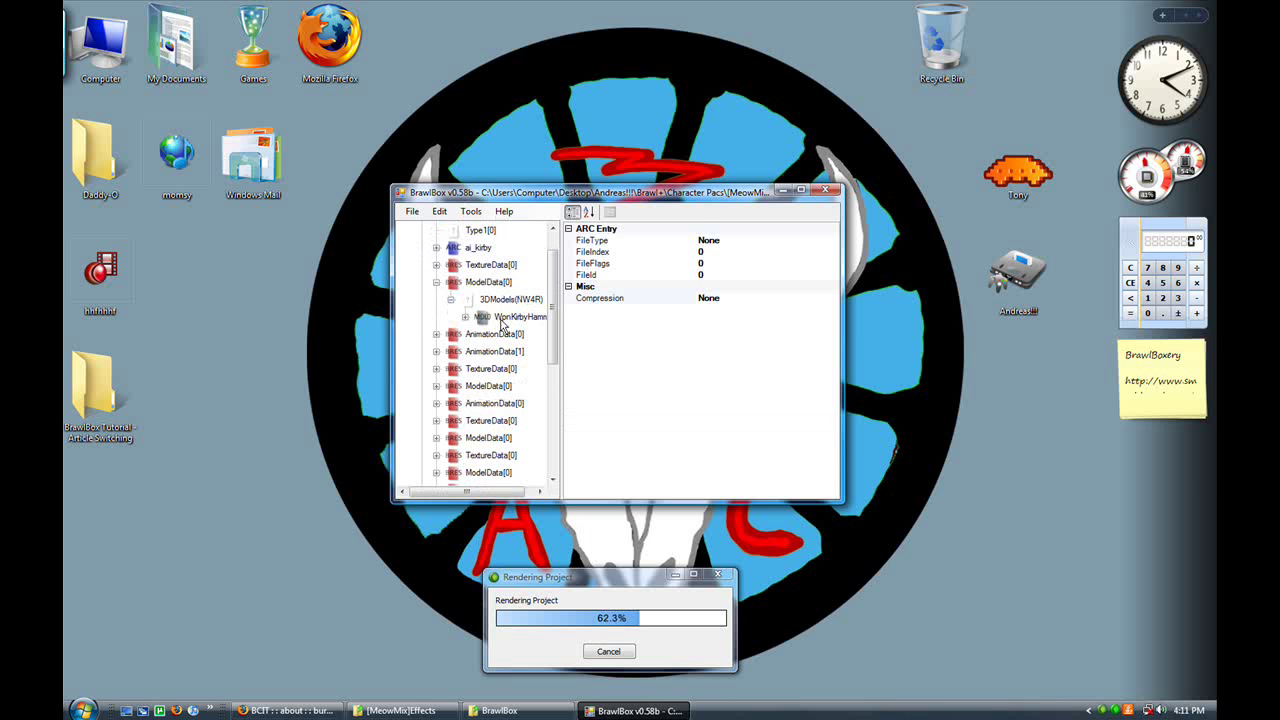
left_click(503, 318)
left_click(436, 265)
left_click(450, 282)
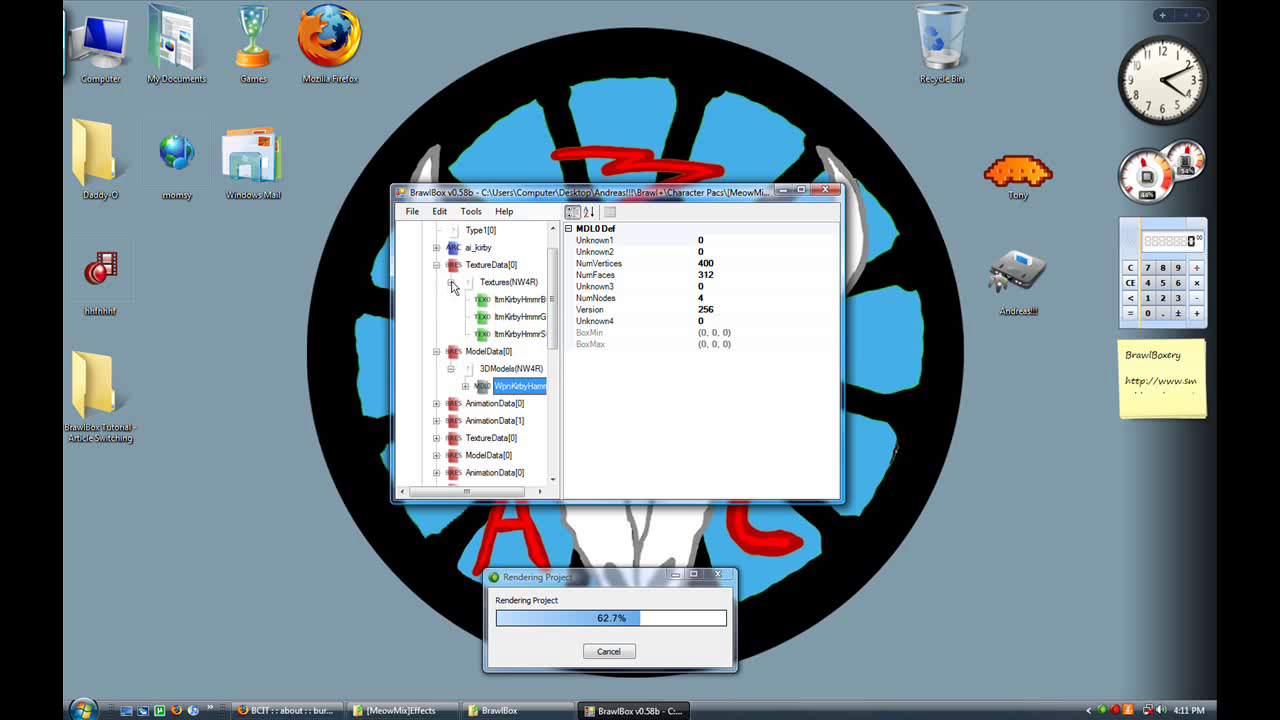
Preview the ItmKirbyHmmrB0, G0 and S0 hammer textures, ending with S0 selected
left_click(520, 300)
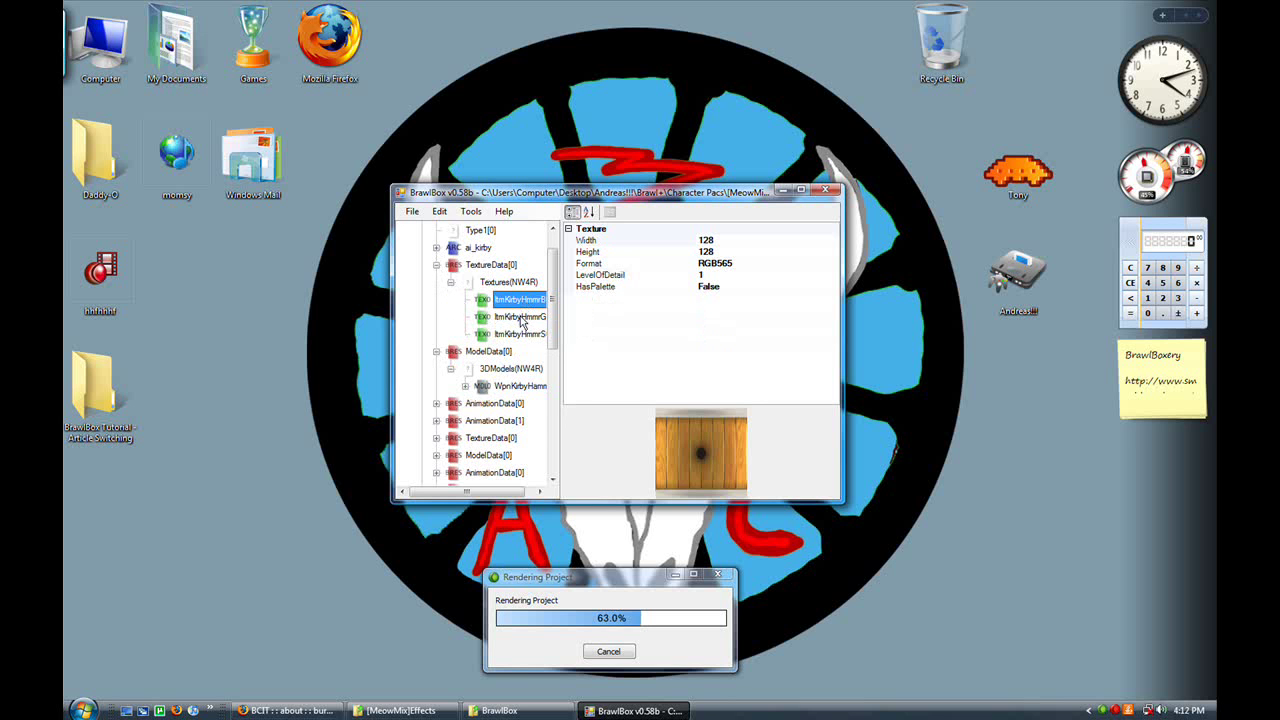
left_click(540, 491)
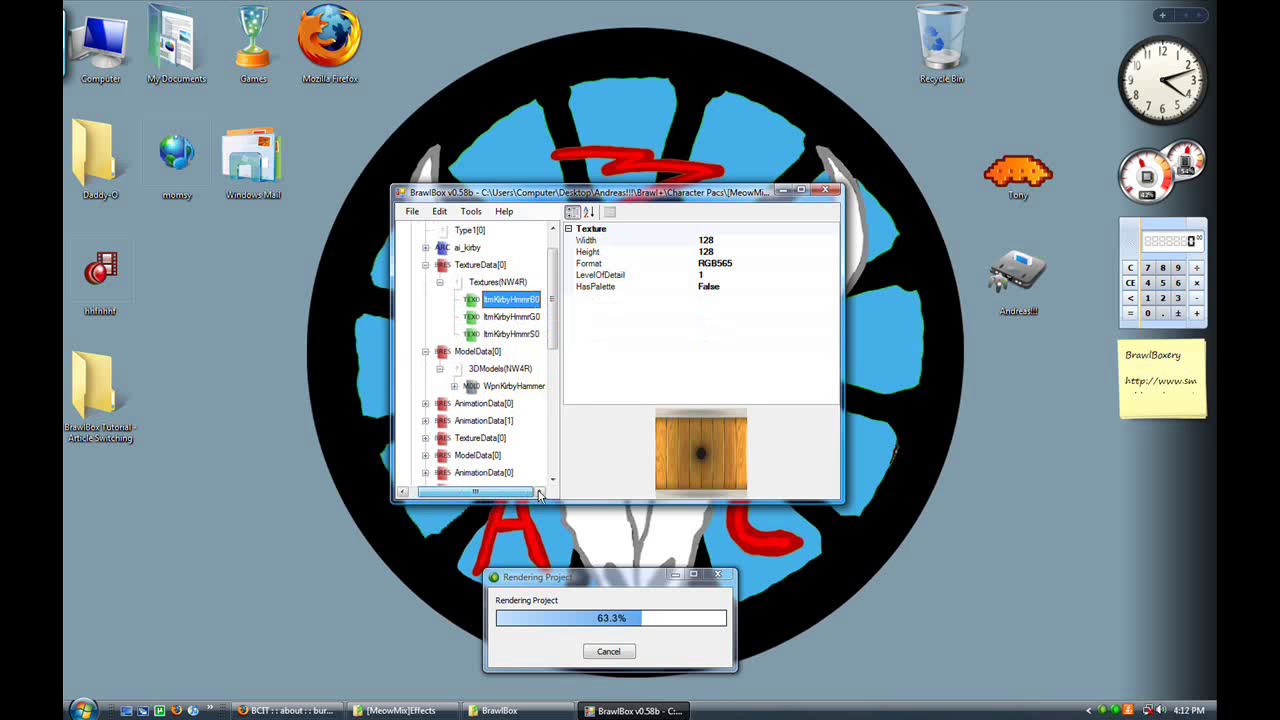
left_click(801, 190)
left_click(199, 166)
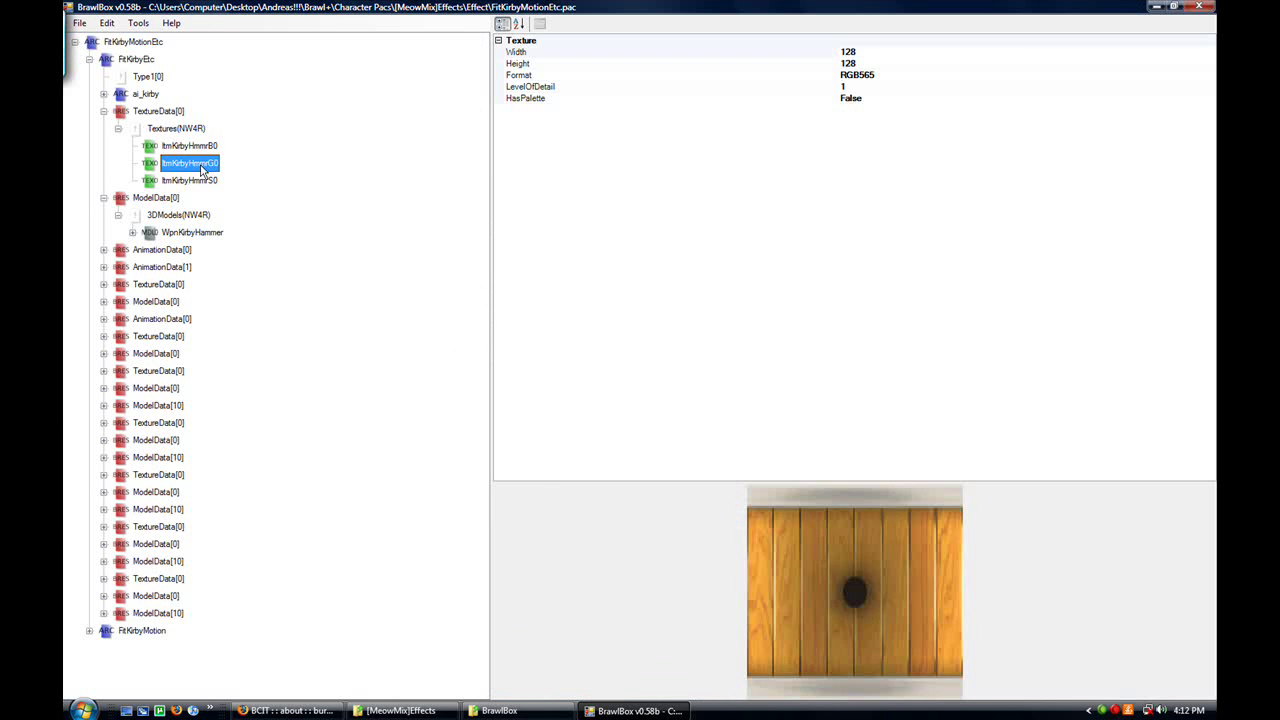
left_click(199, 180)
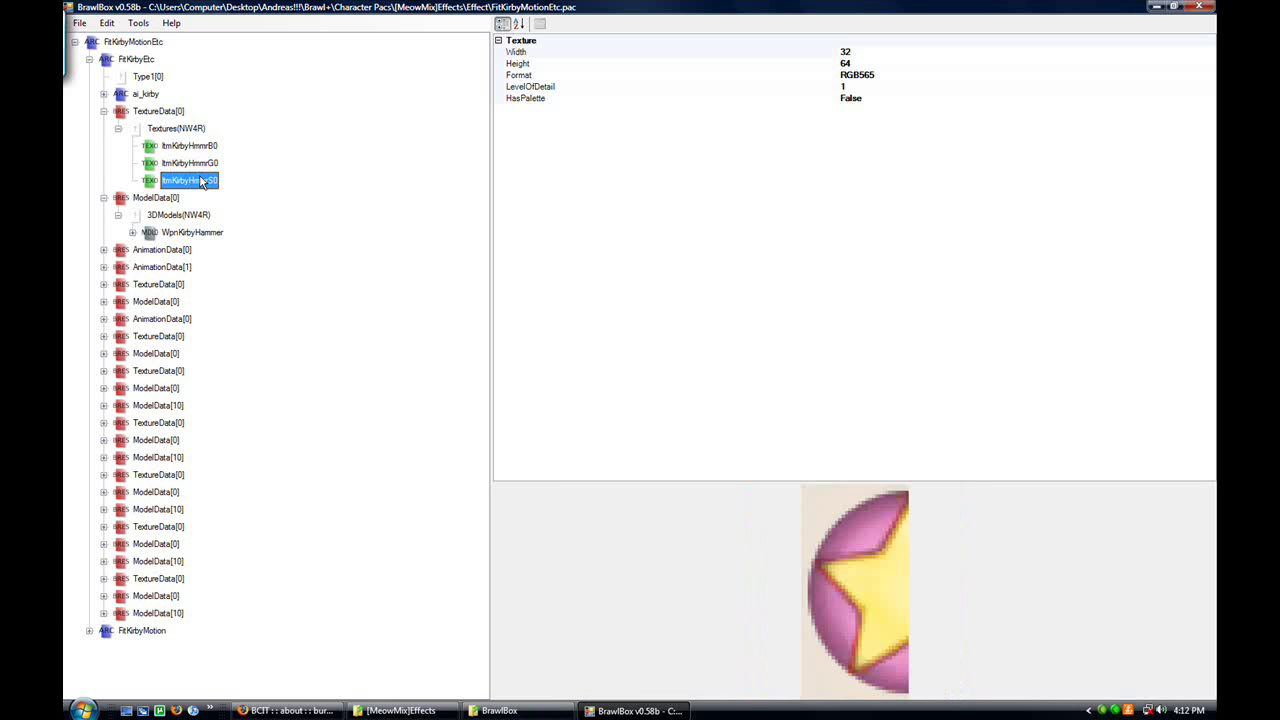
left_click(210, 147)
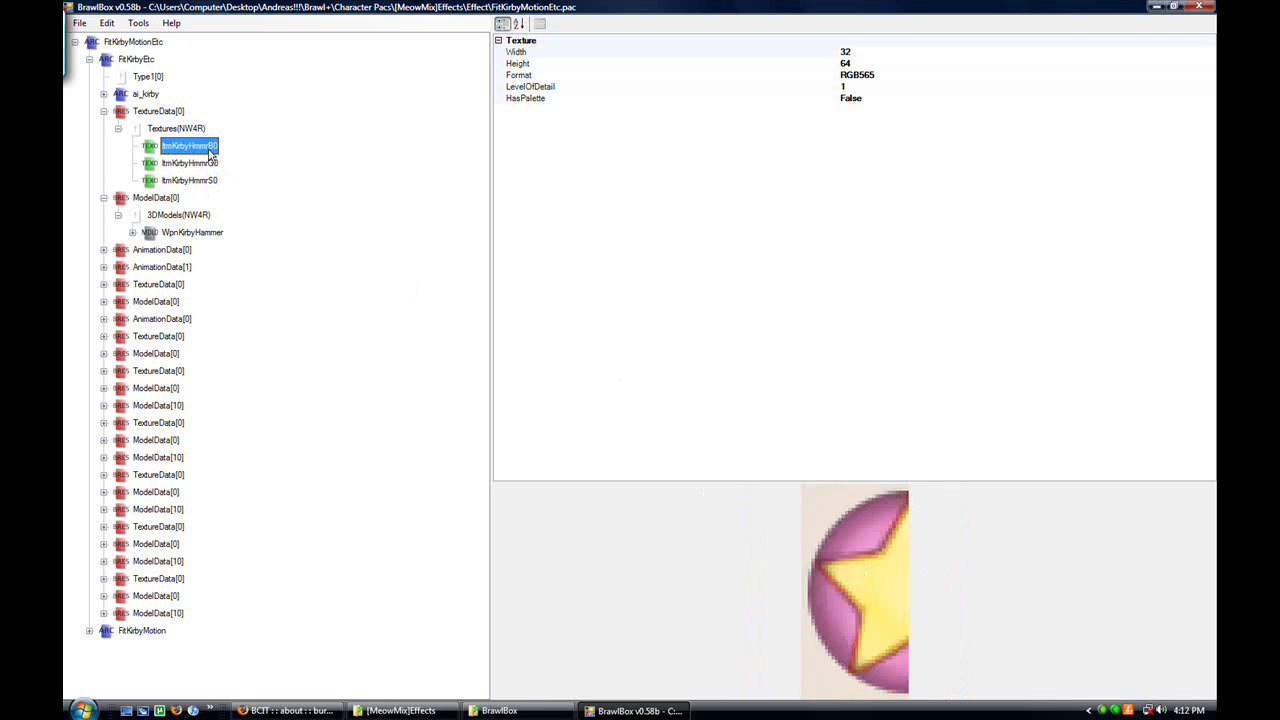
left_click(1174, 6)
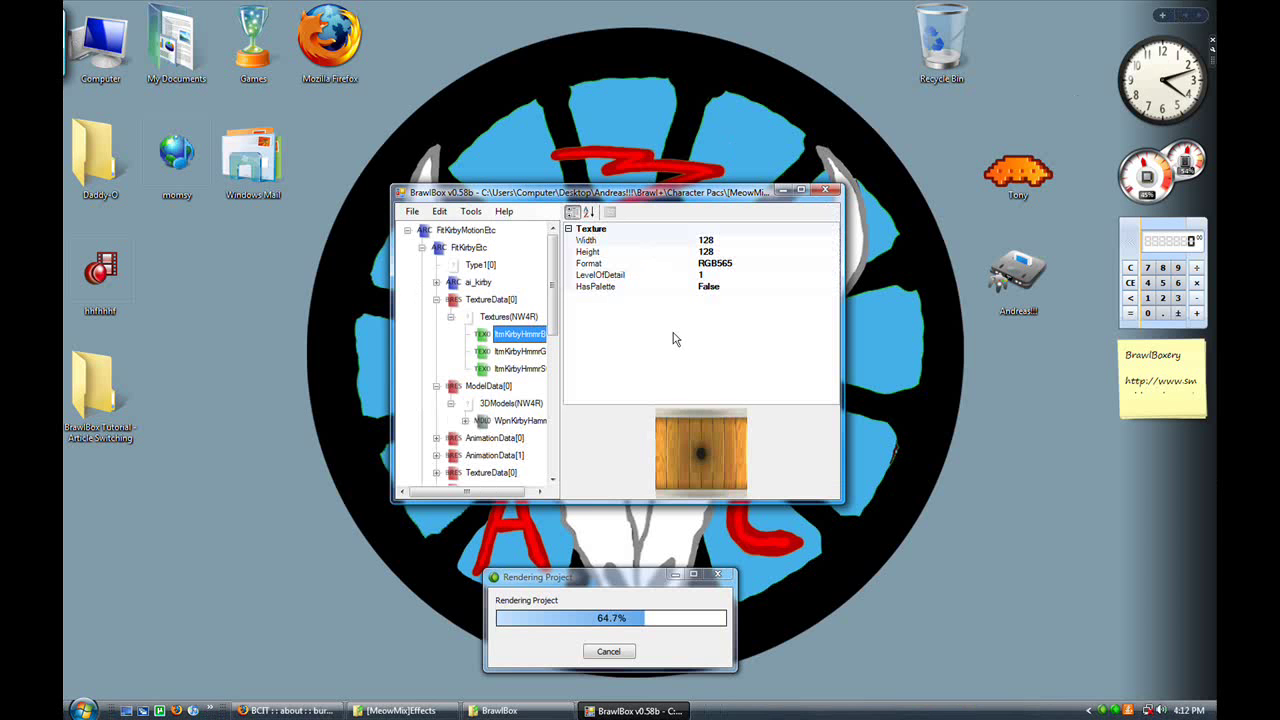
left_click(528, 352)
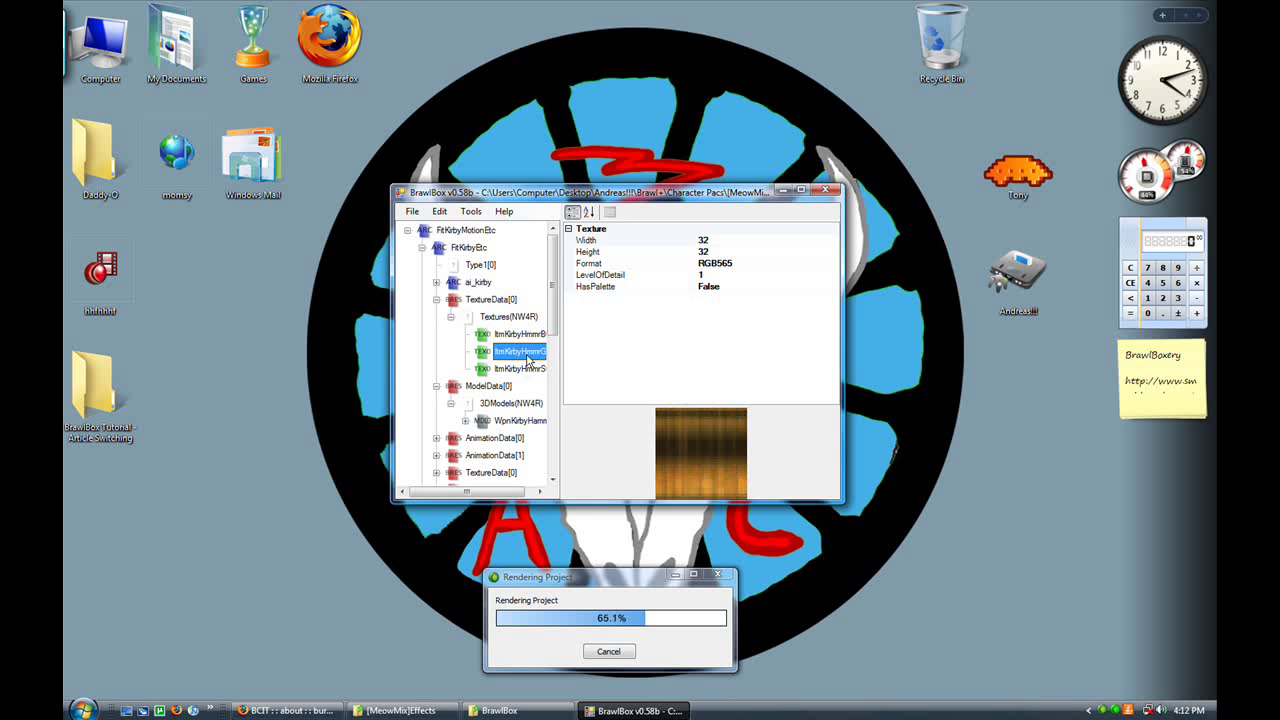
left_click(522, 335)
left_click(520, 368)
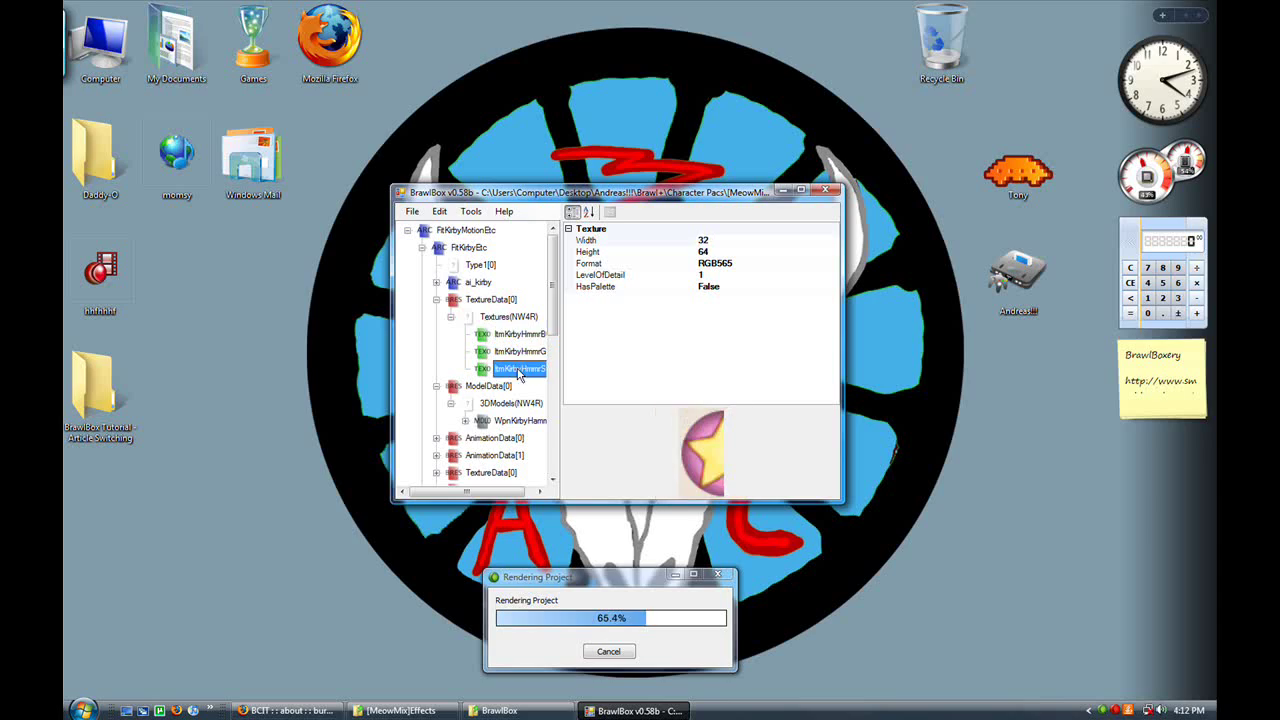
Export the star texture ItmKirbyHmmrS0 into the [MeowMix]Effects folder
right_click(511, 363)
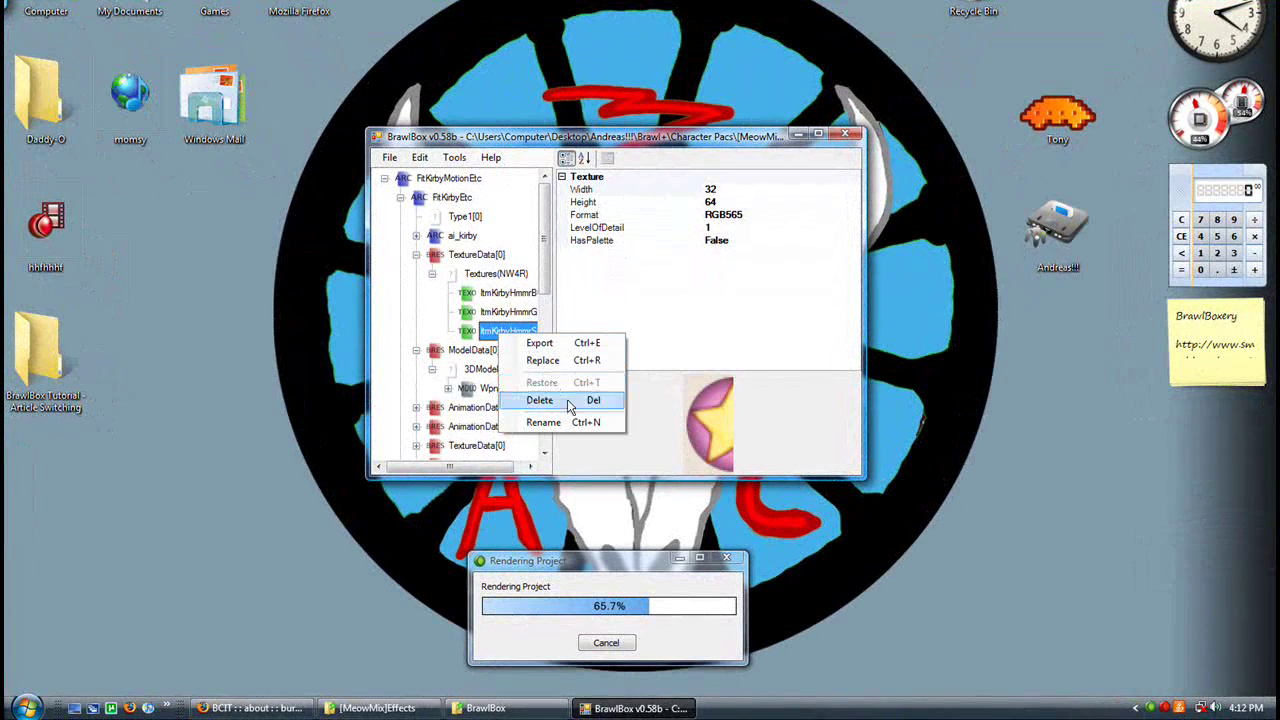
left_click(577, 344)
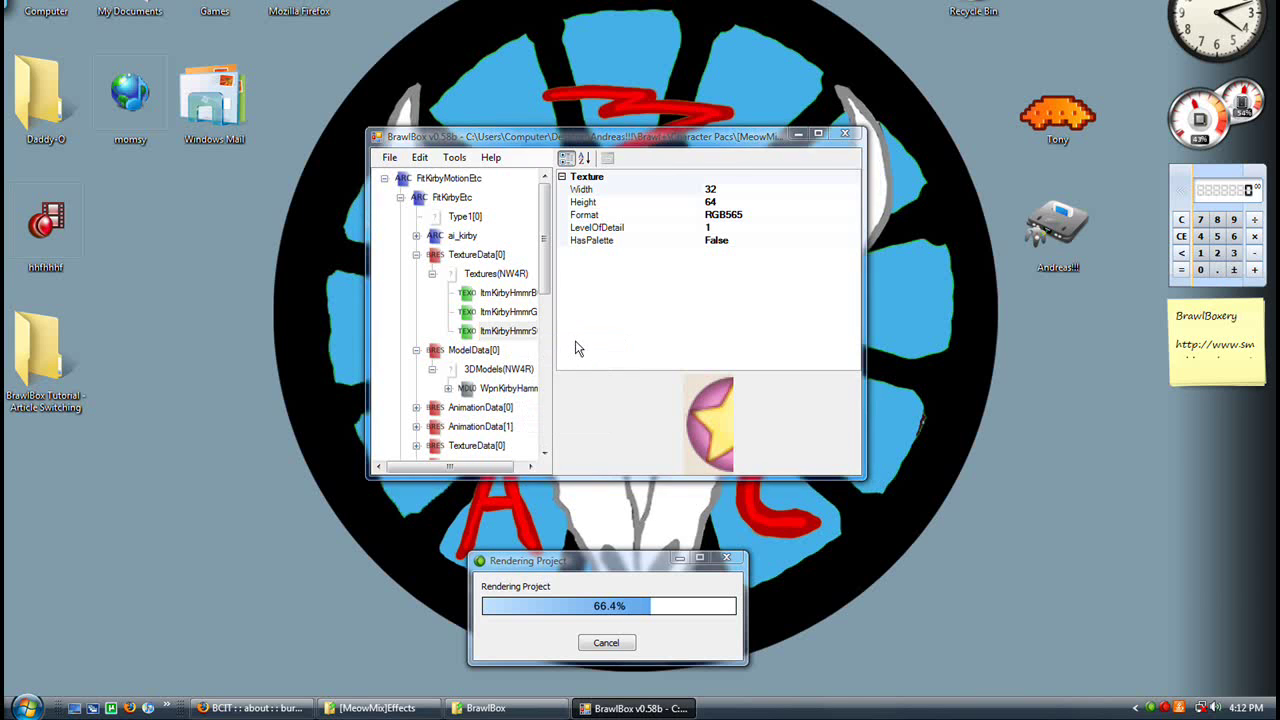
left_click(515, 184)
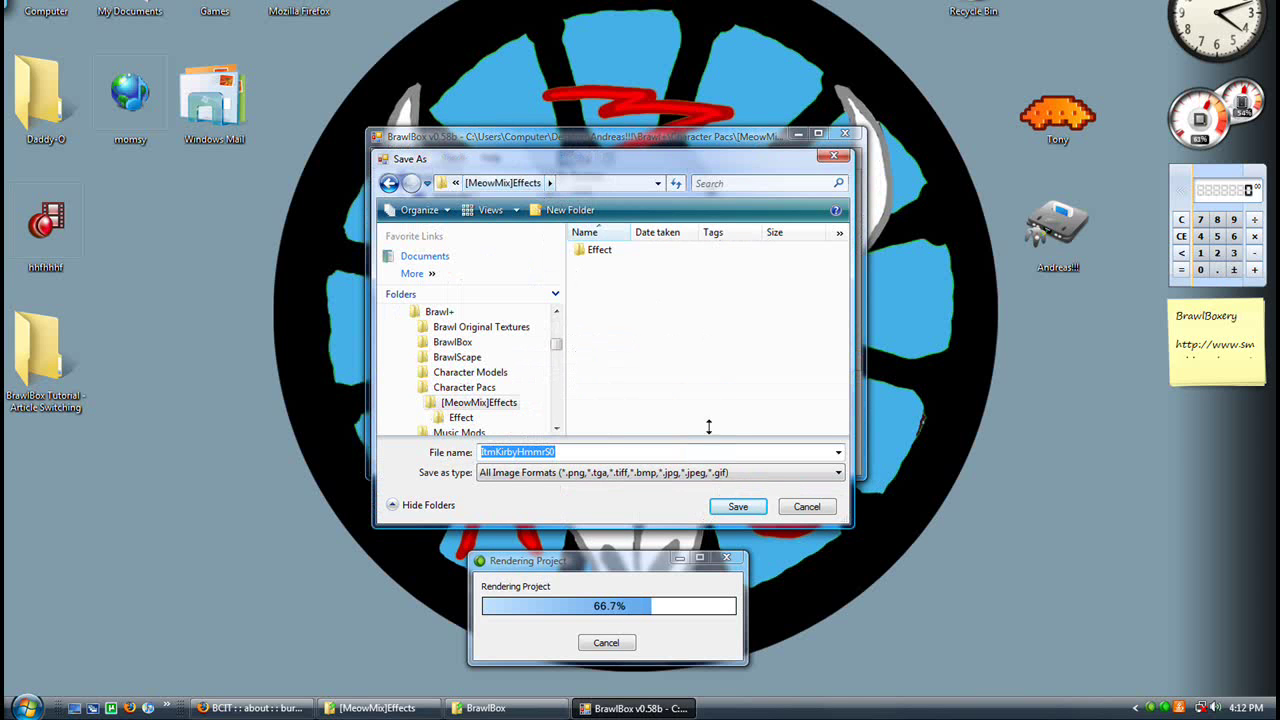
left_click(738, 507)
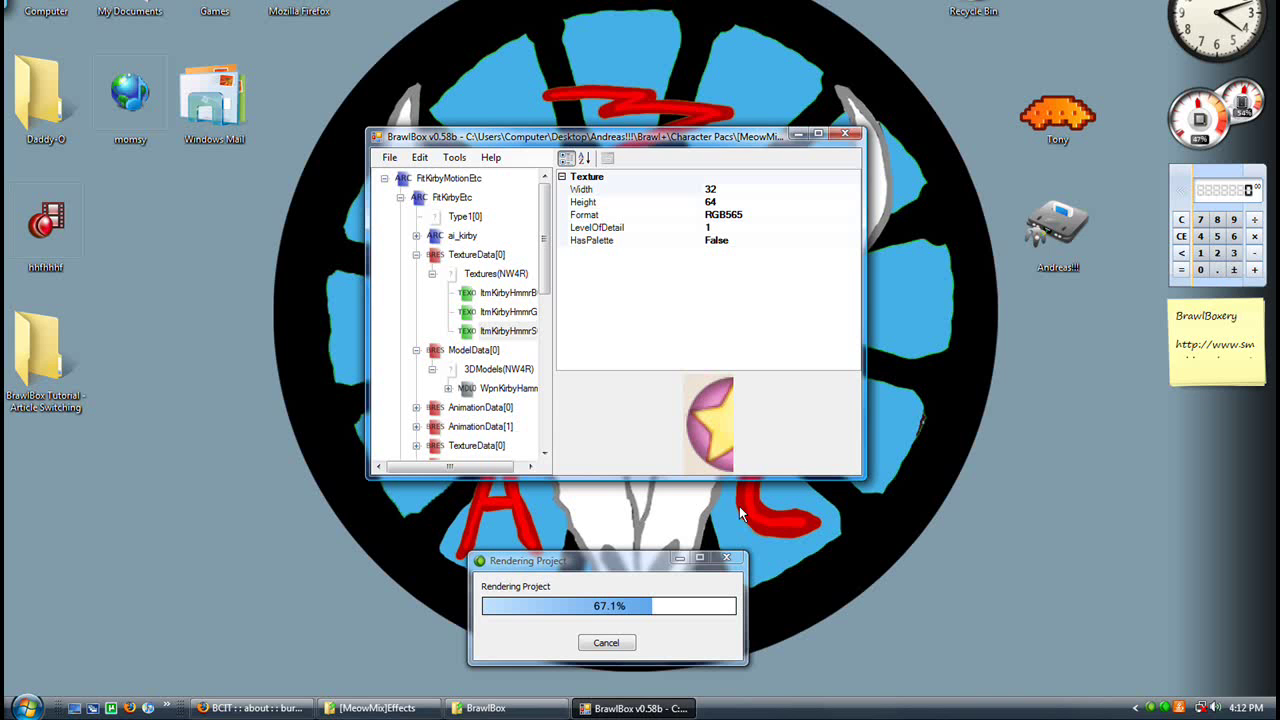
Check the exported 32×64 PNG in Explorer, then return to BrawlBox
left_click(378, 708)
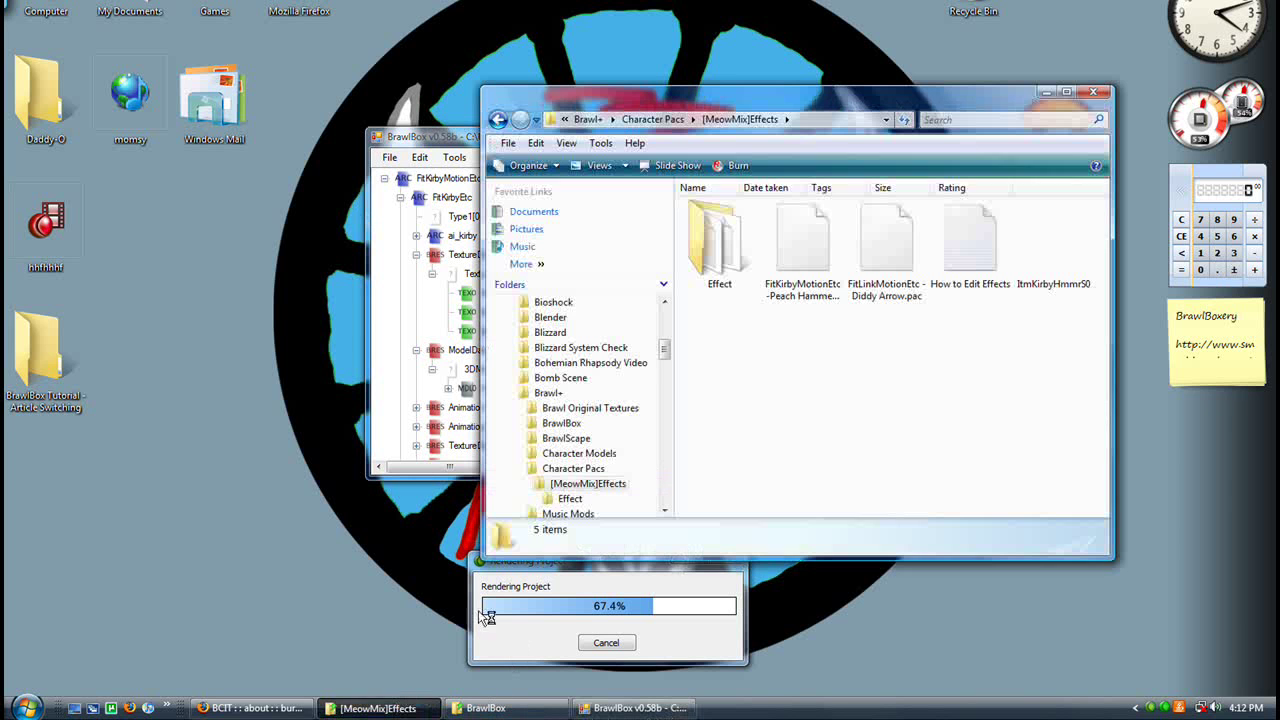
left_click(1064, 277)
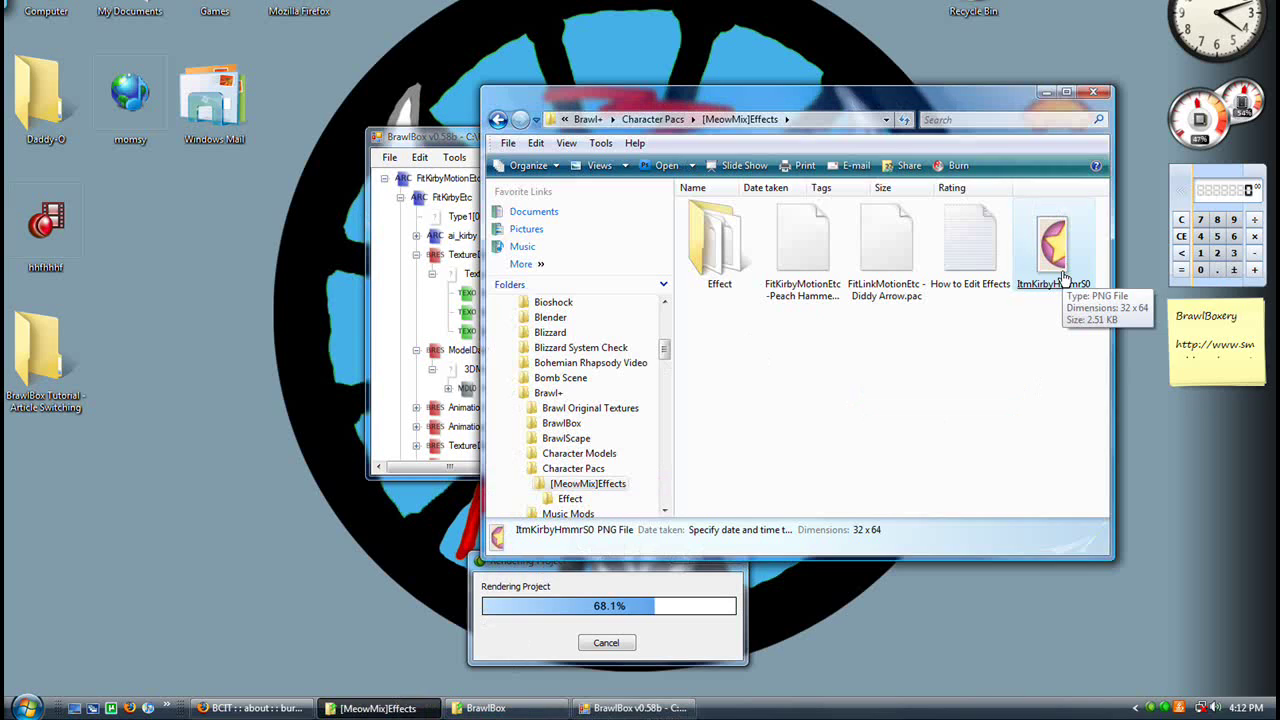
left_click_drag(1020, 352, 977, 391)
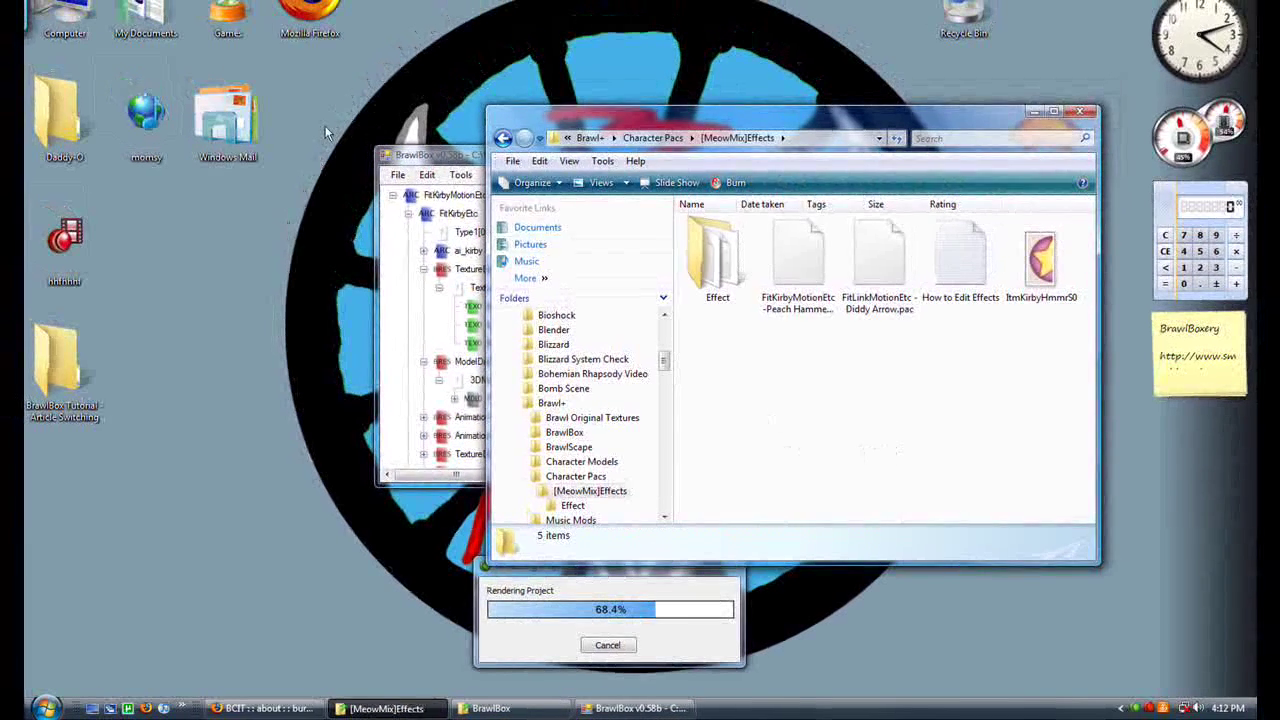
left_click(386, 156)
left_click(655, 310)
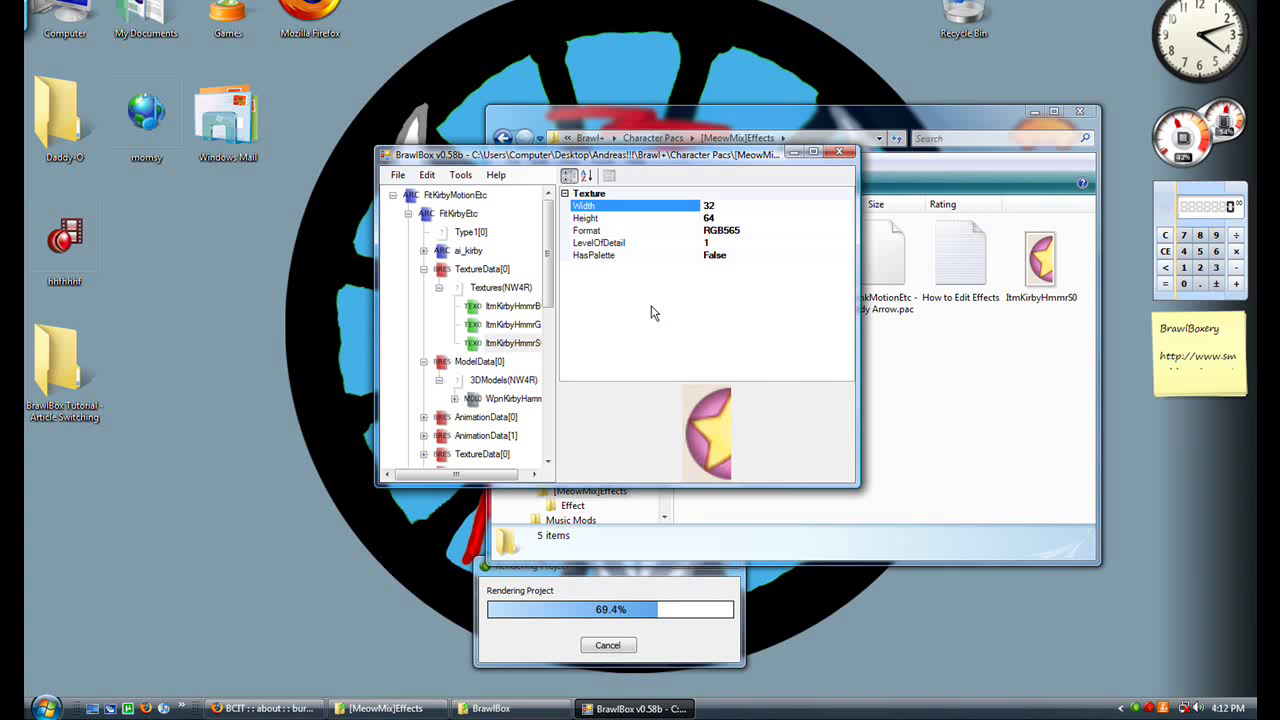
Export ItmKirbyHmmrB0 into [MeowMix]Effects, keeping All Image Formats as the file type
left_click(499, 330)
left_click(514, 306)
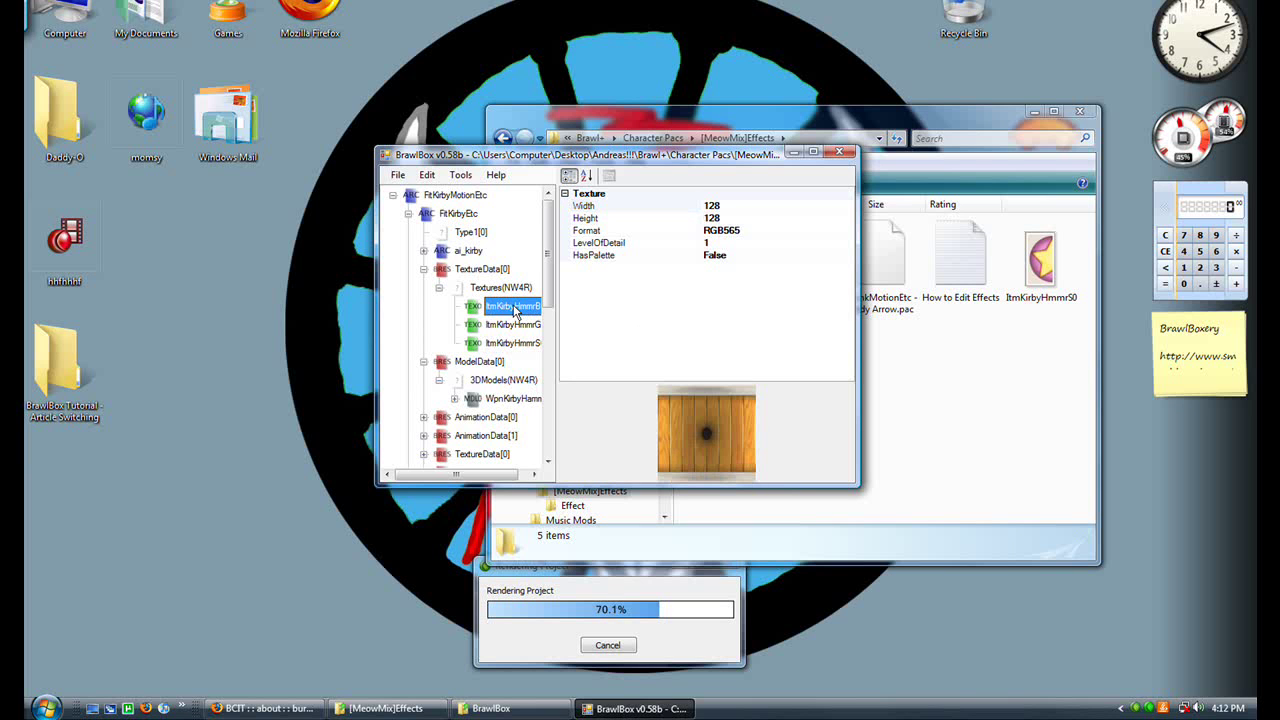
right_click(515, 311)
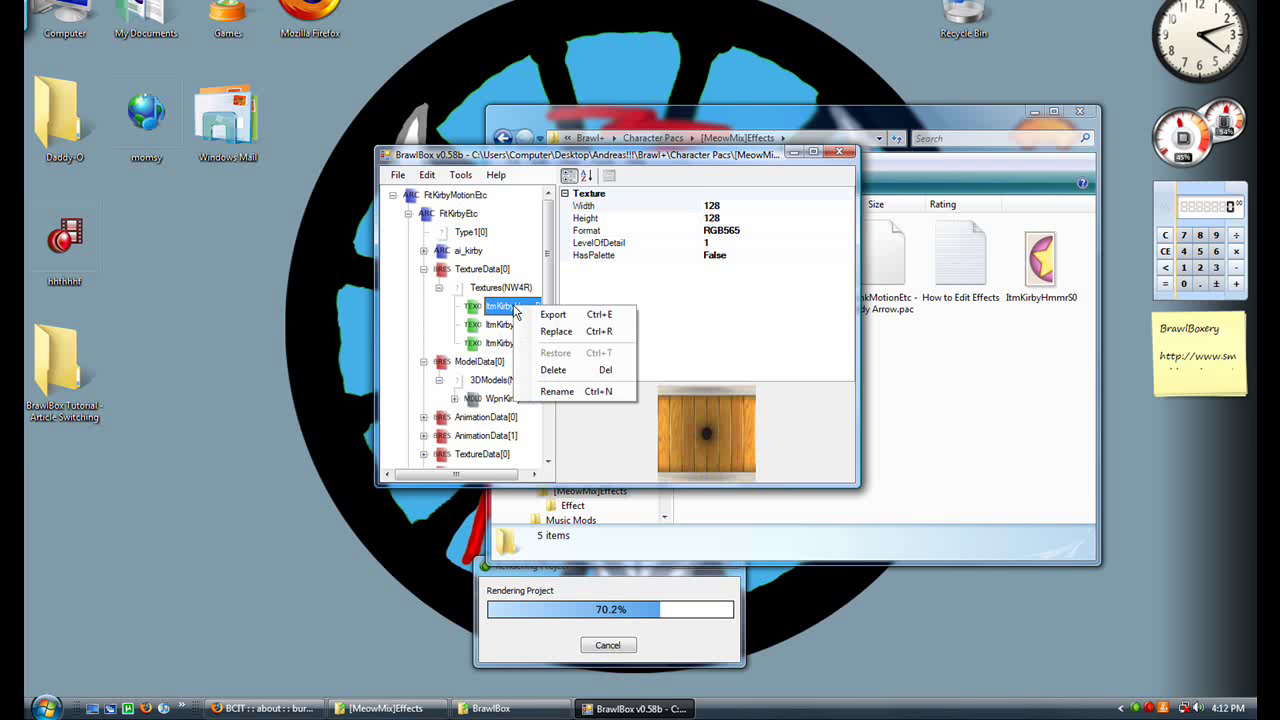
left_click(580, 316)
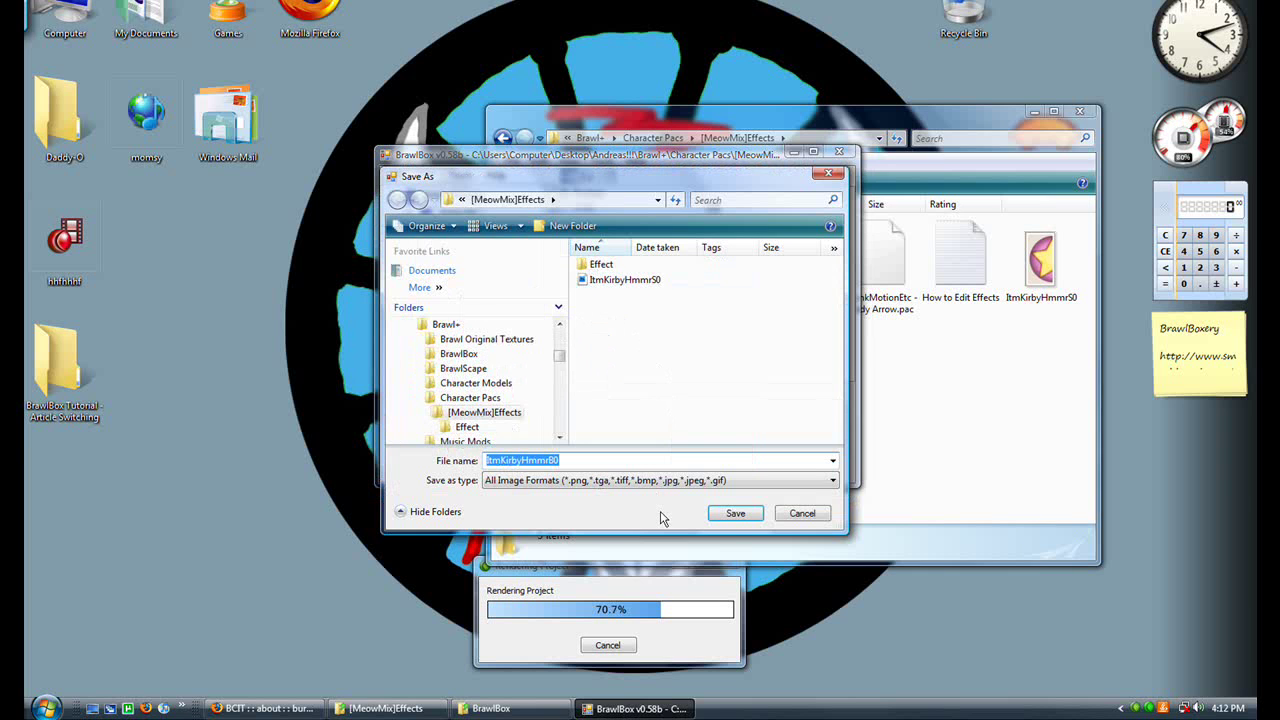
left_click(743, 482)
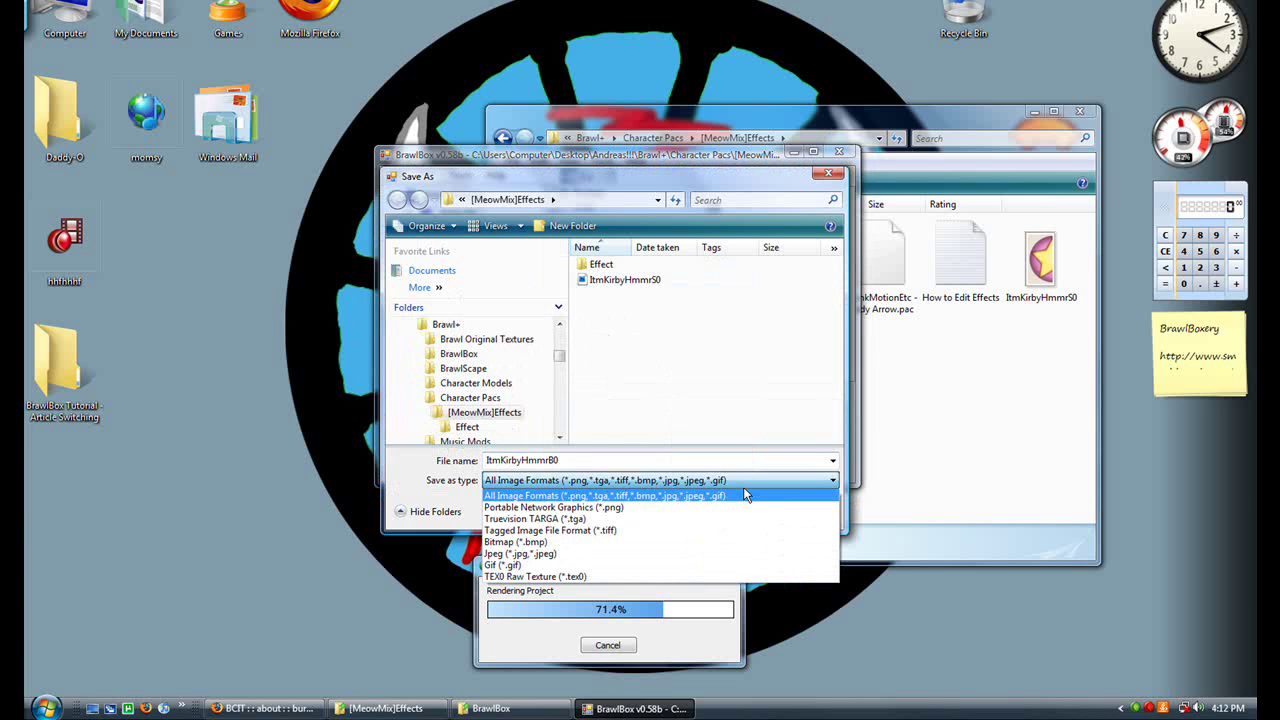
left_click(744, 494)
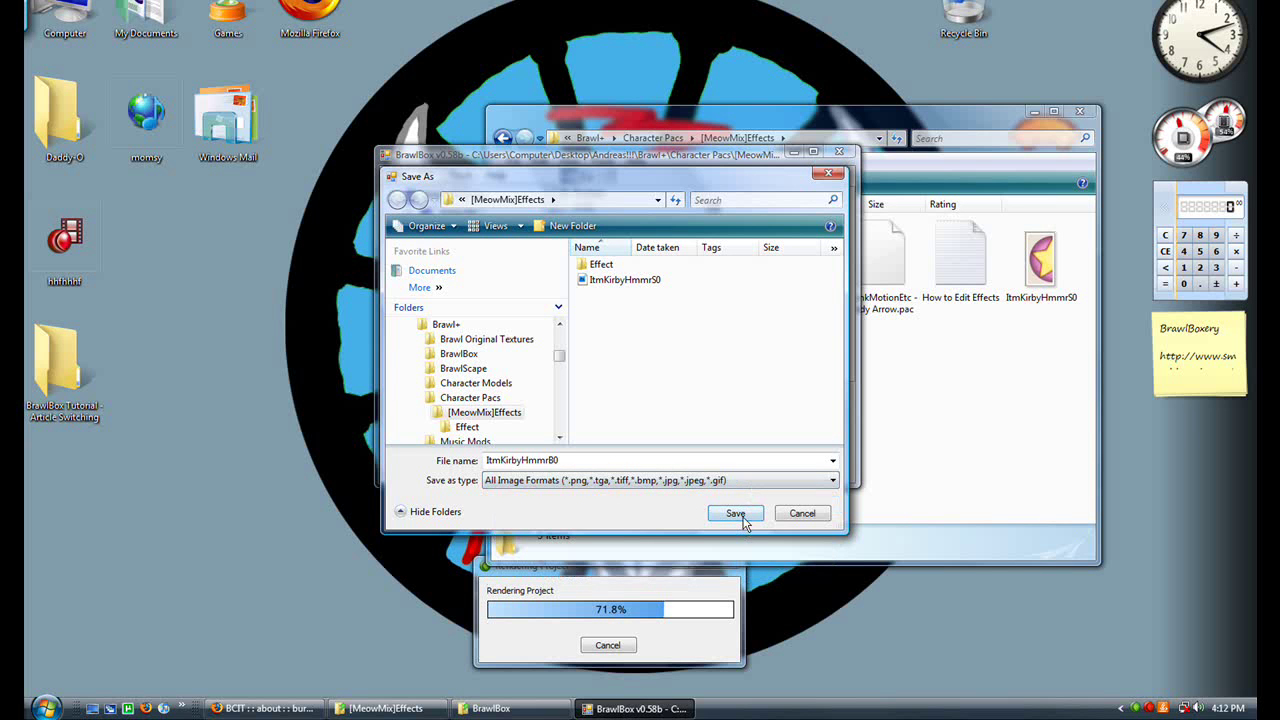
left_click(748, 516)
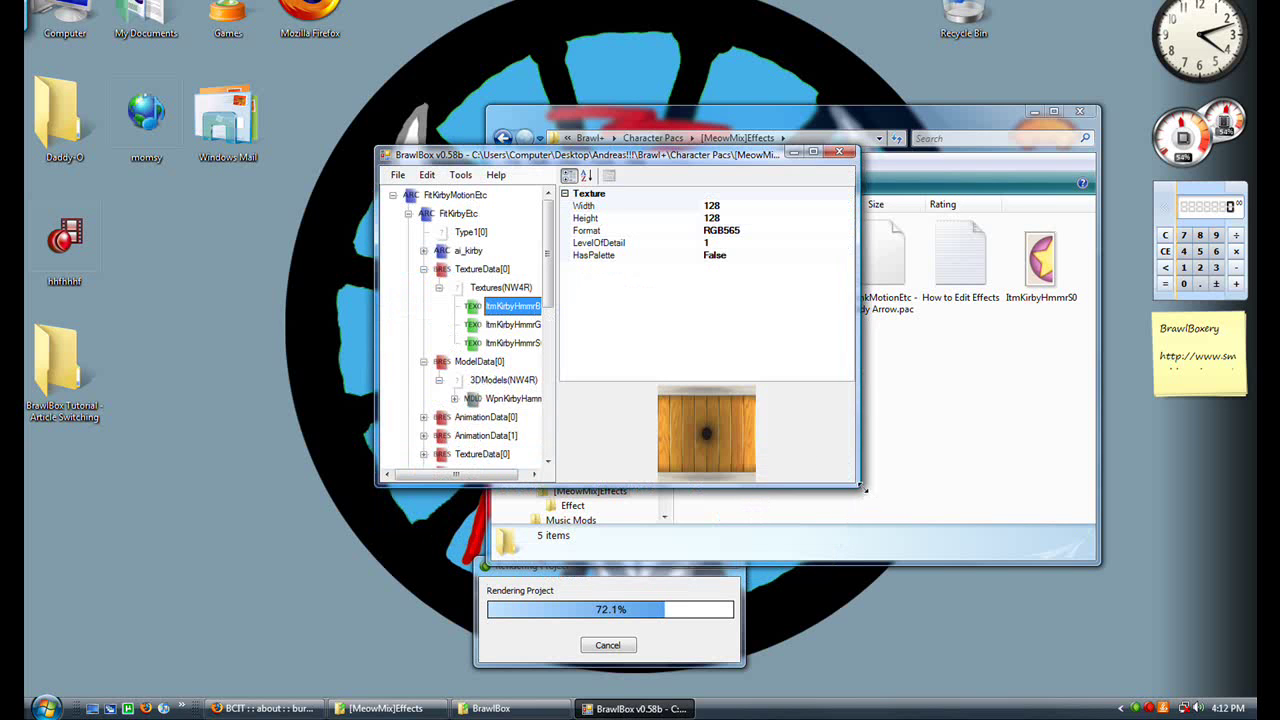
Verify the exported file in the Effects folder and move BrawlBox further left
left_click(940, 424)
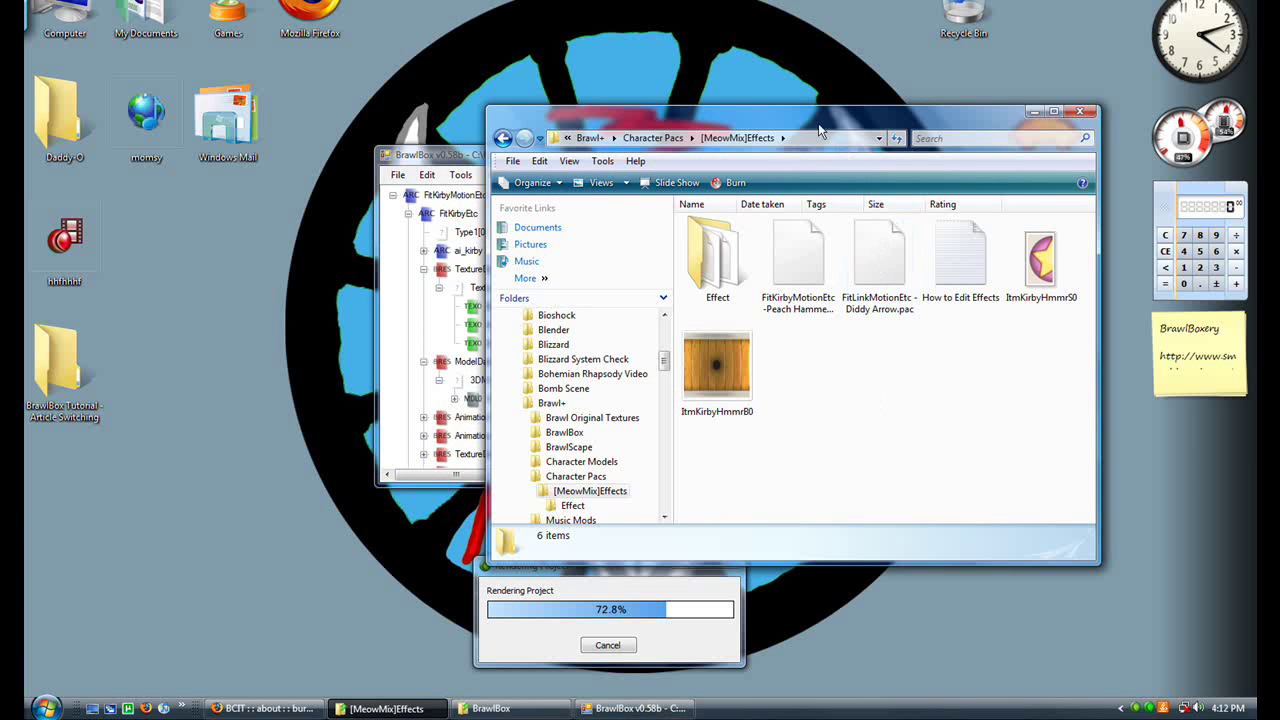
left_click(455, 156)
left_click_drag(455, 157, 349, 144)
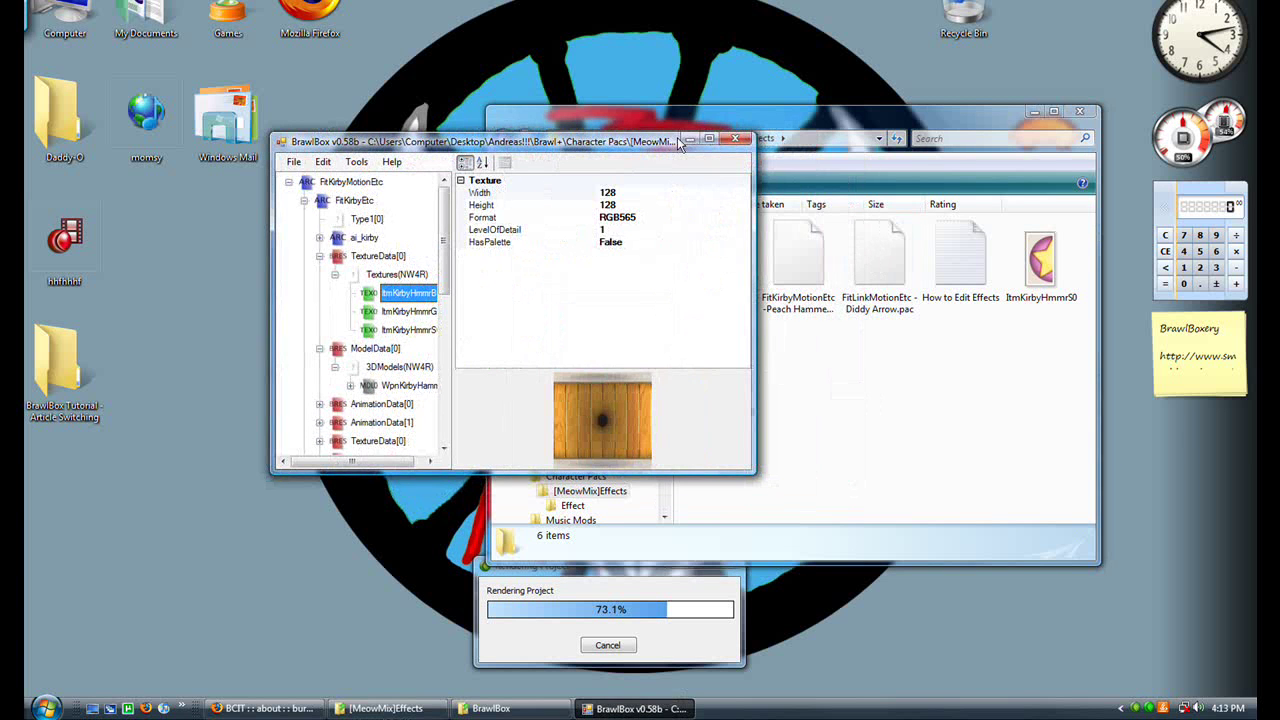
left_click(815, 137)
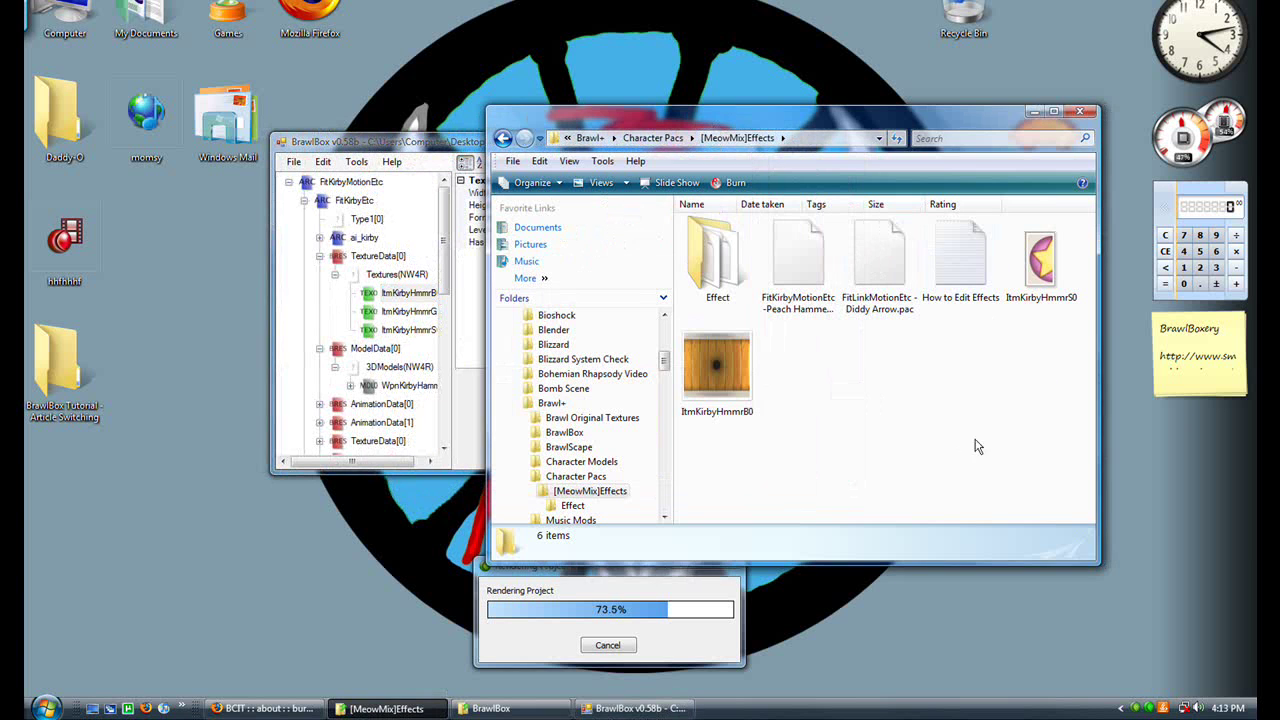
right_click(1046, 276)
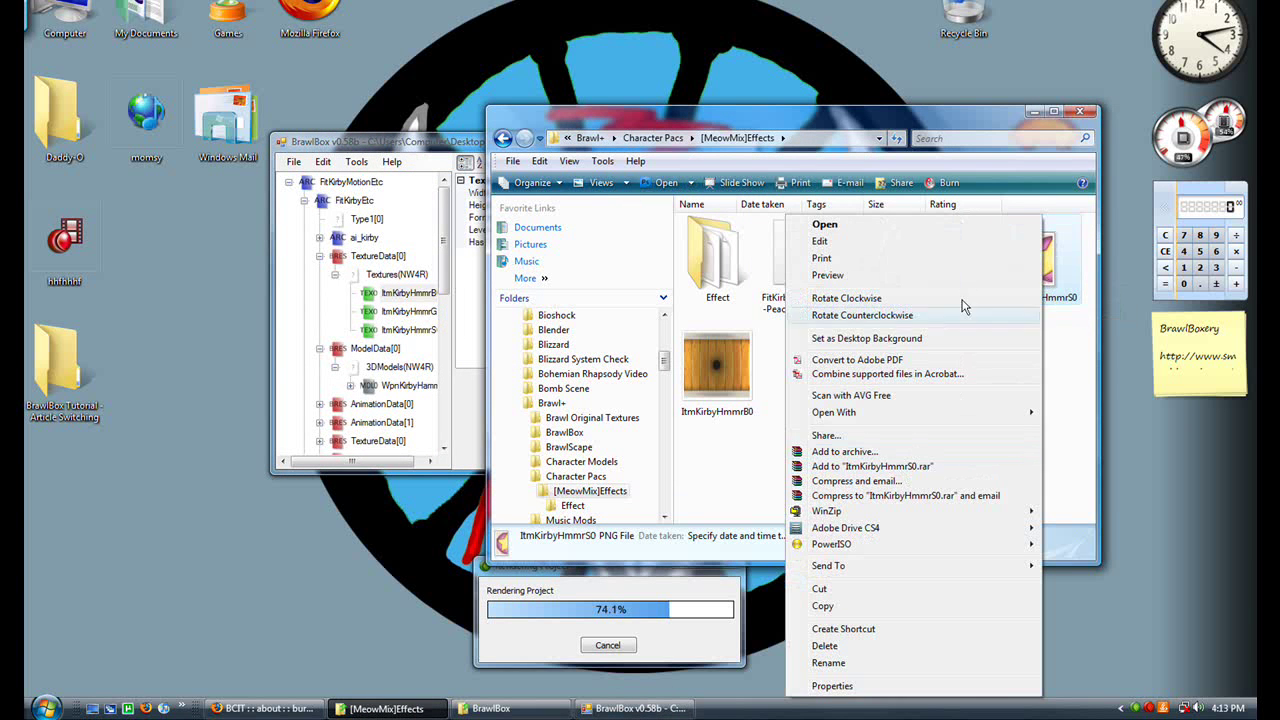
left_click(1058, 435)
Search 'photo' in the Start menu and launch Adobe Photoshop CS4 (64 Bit)
left_click(45, 708)
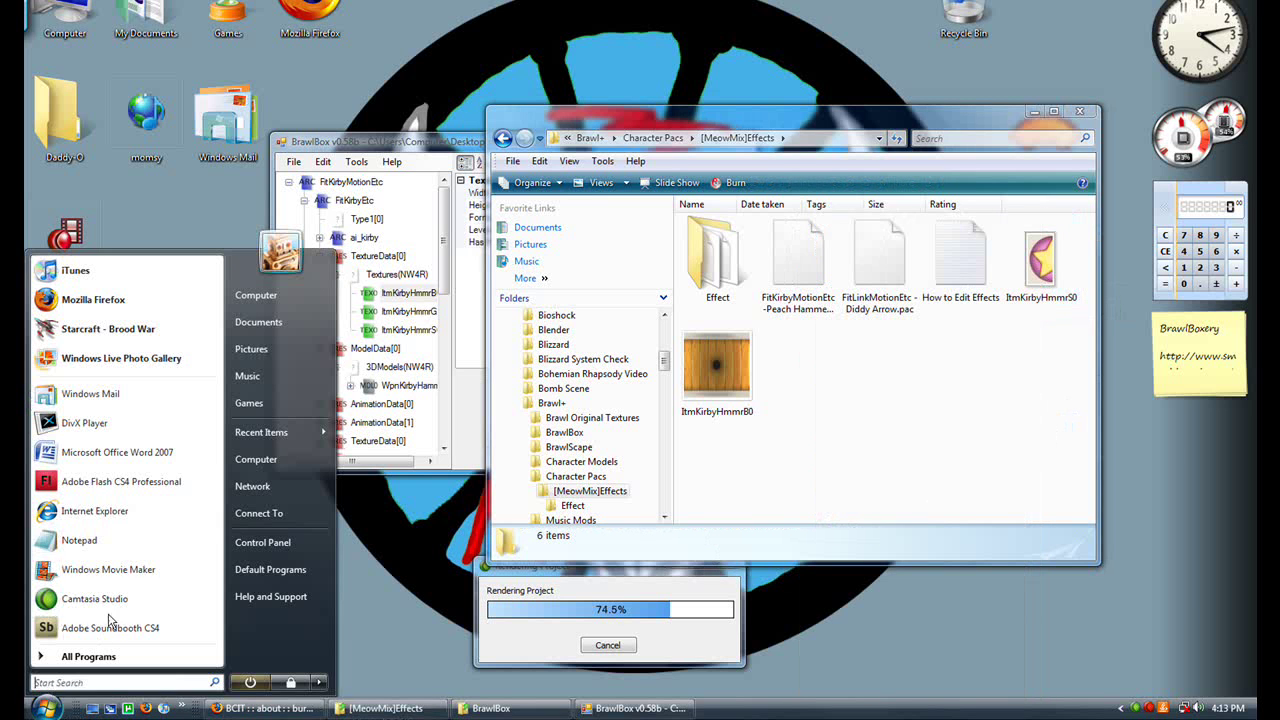
left_click(98, 680)
type("phit")
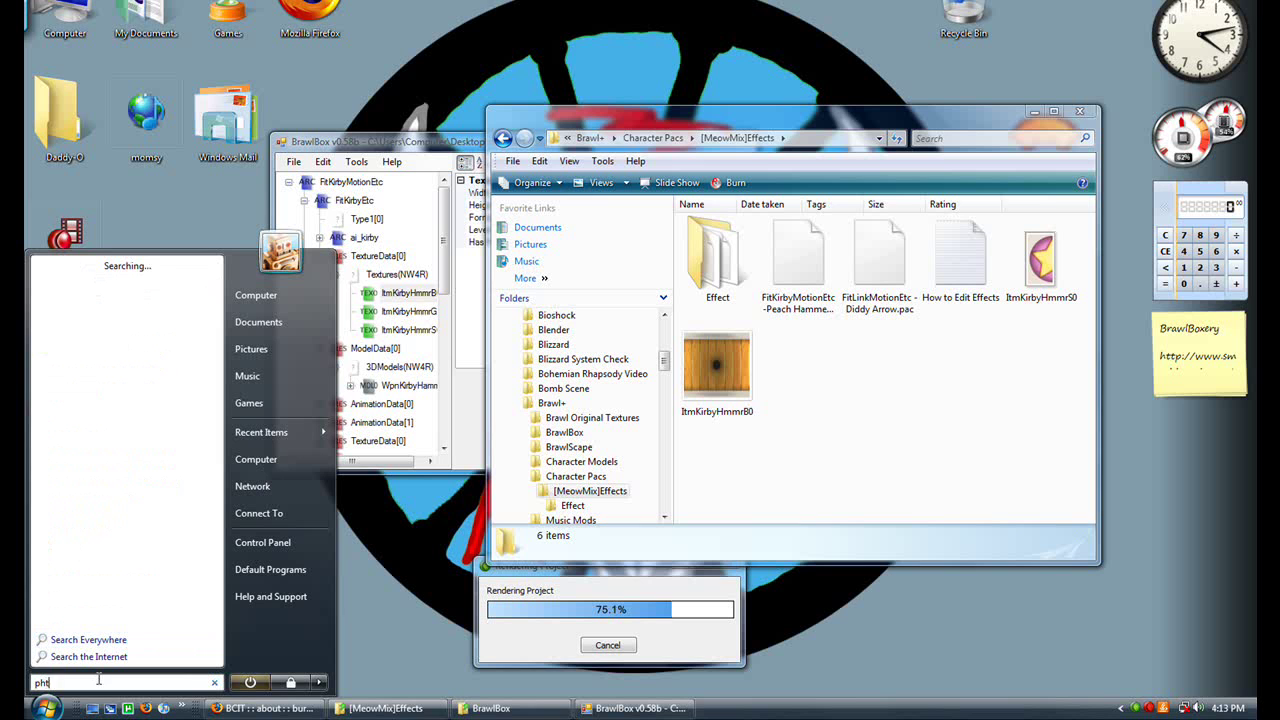
key("BackSpace")
key("BackSpace")
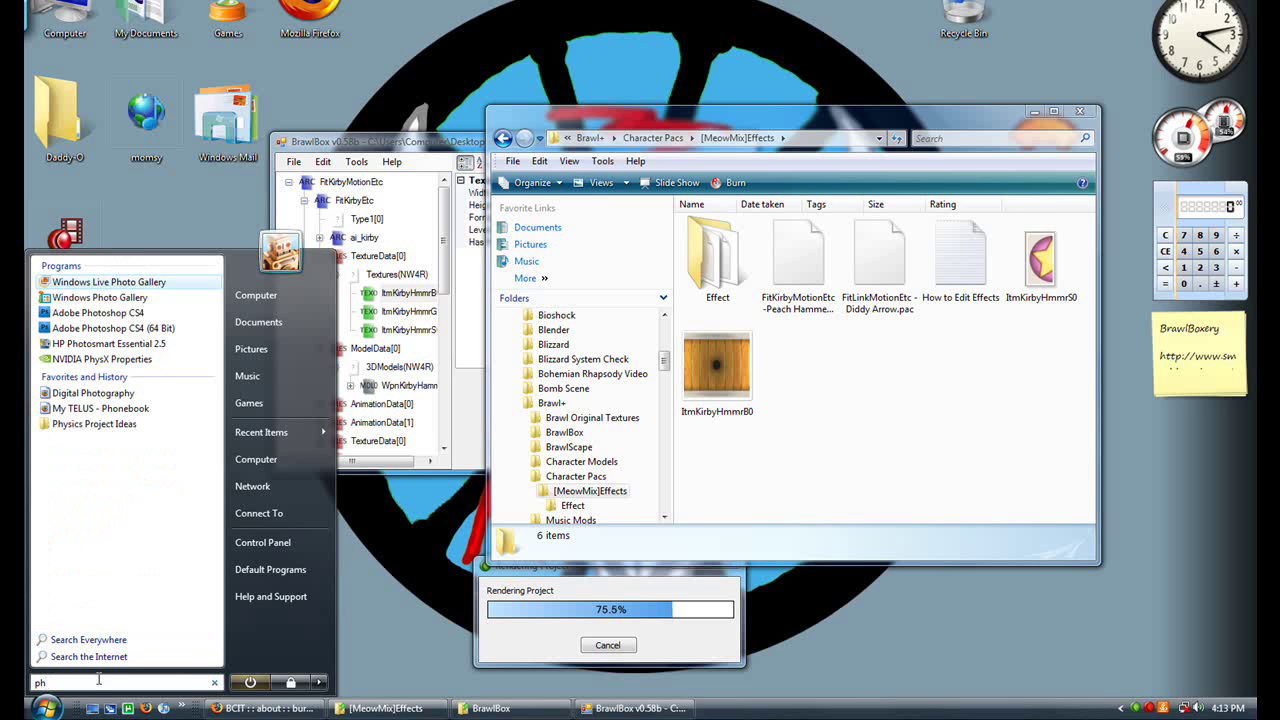
type("oto")
key("Down")
key("Down")
key("Down")
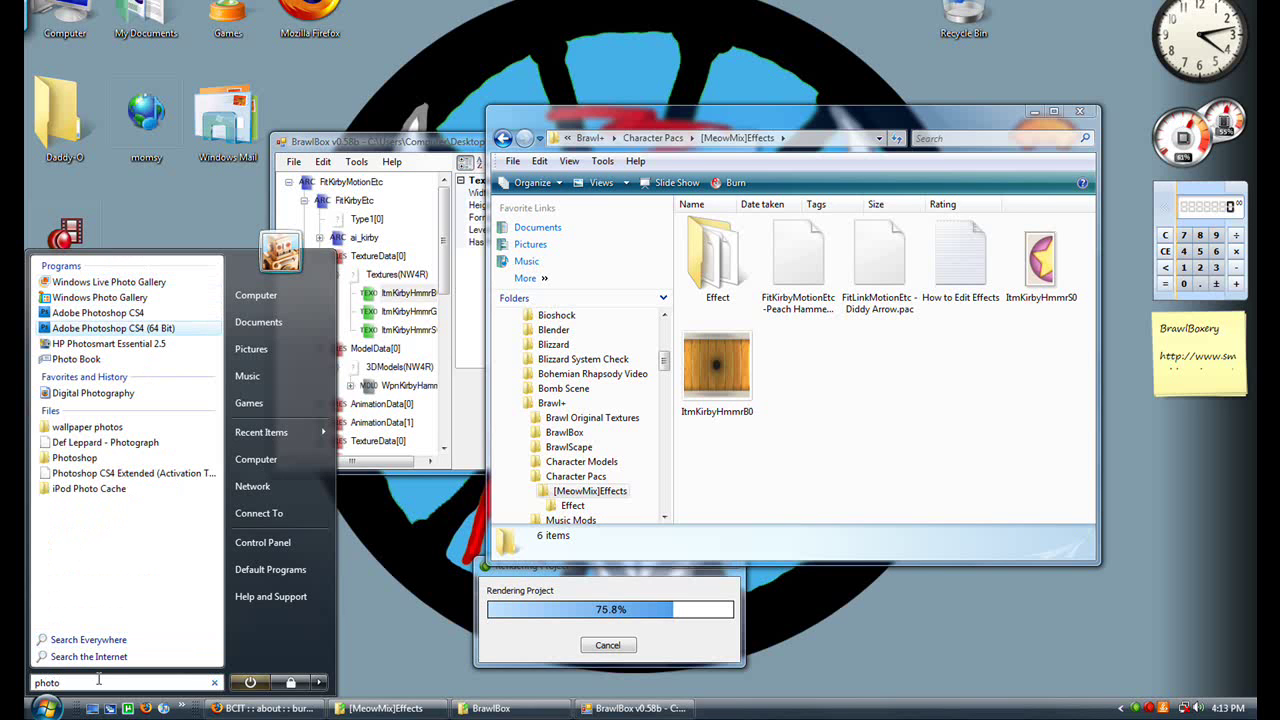
key("Return")
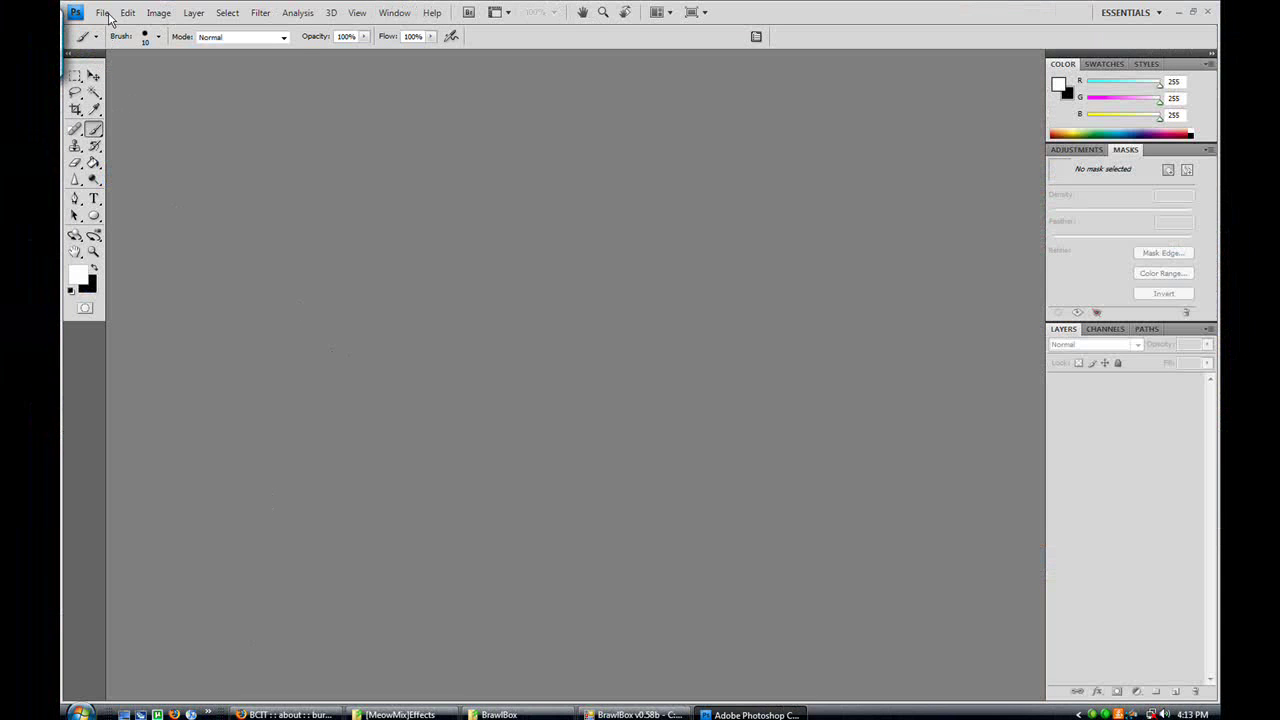
Open ItmKirbyHmmrB0 from Brawl+ > Character Pacs > [MeowMix]Effects, dismissing the GPU warning
left_click(103, 13)
left_click(117, 44)
left_click(527, 226)
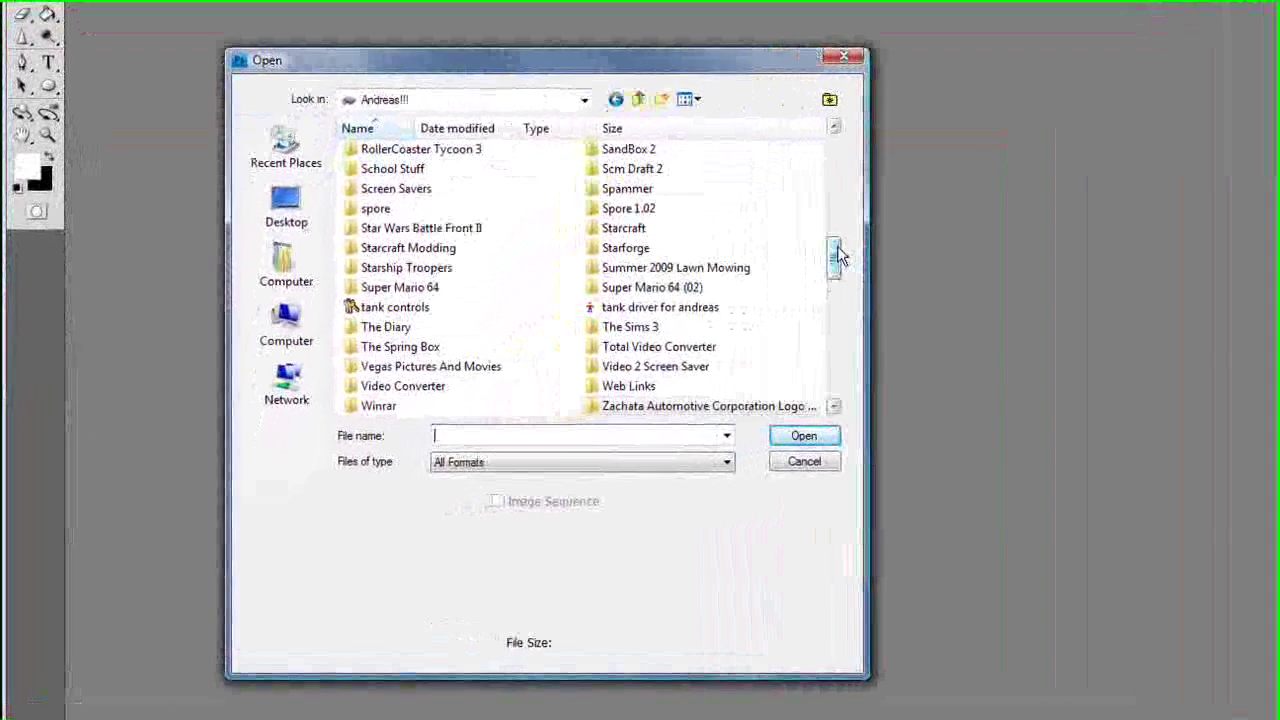
left_click_drag(671, 342, 674, 320)
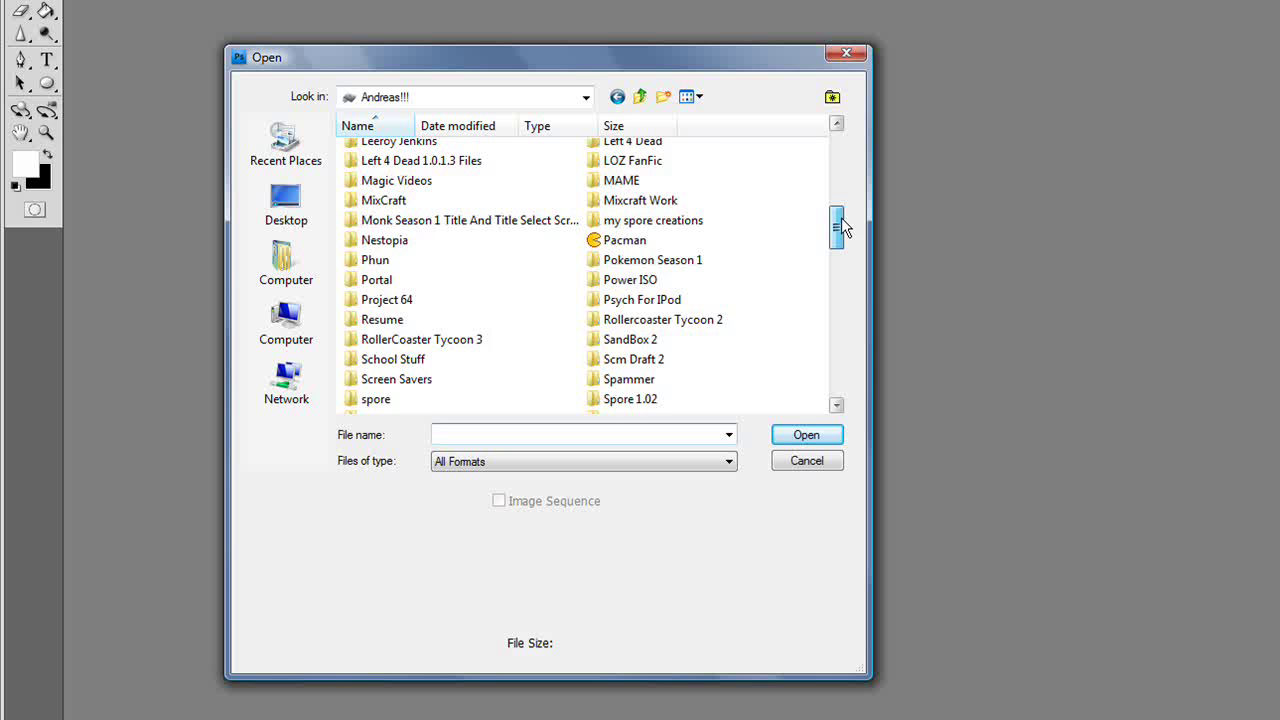
left_click_drag(841, 219, 836, 162)
double_click(622, 241)
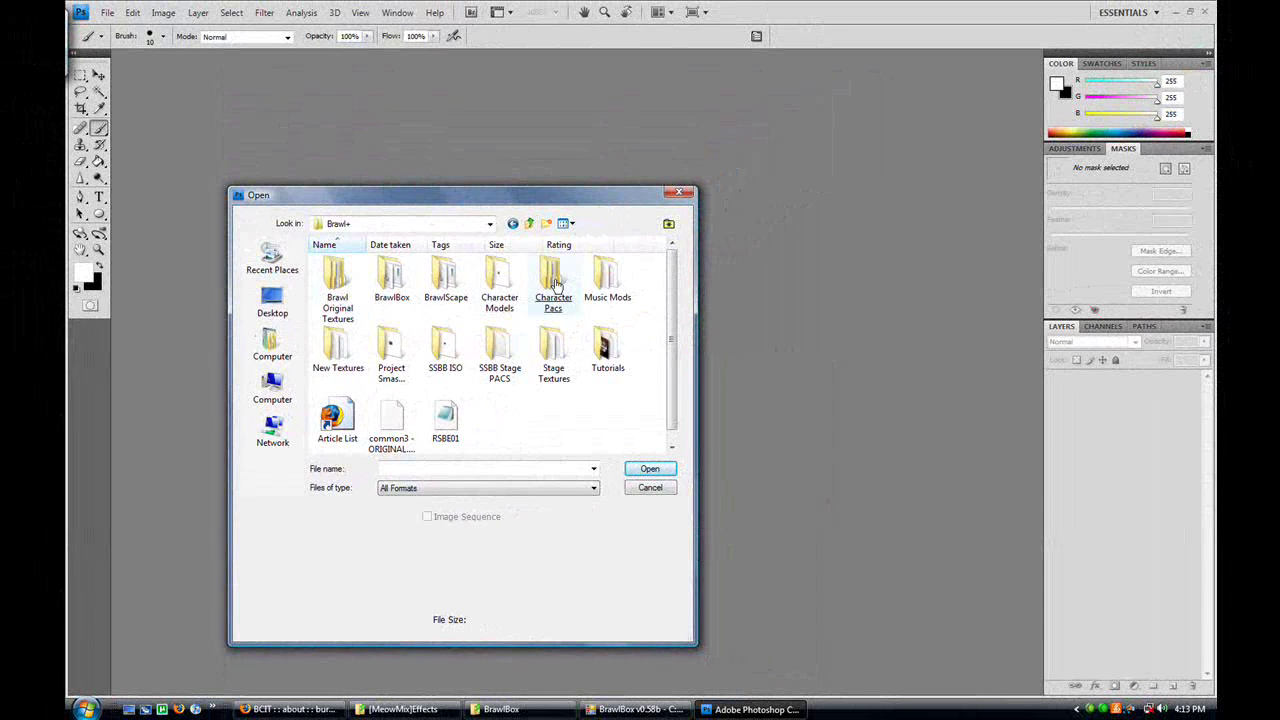
double_click(550, 282)
double_click(345, 262)
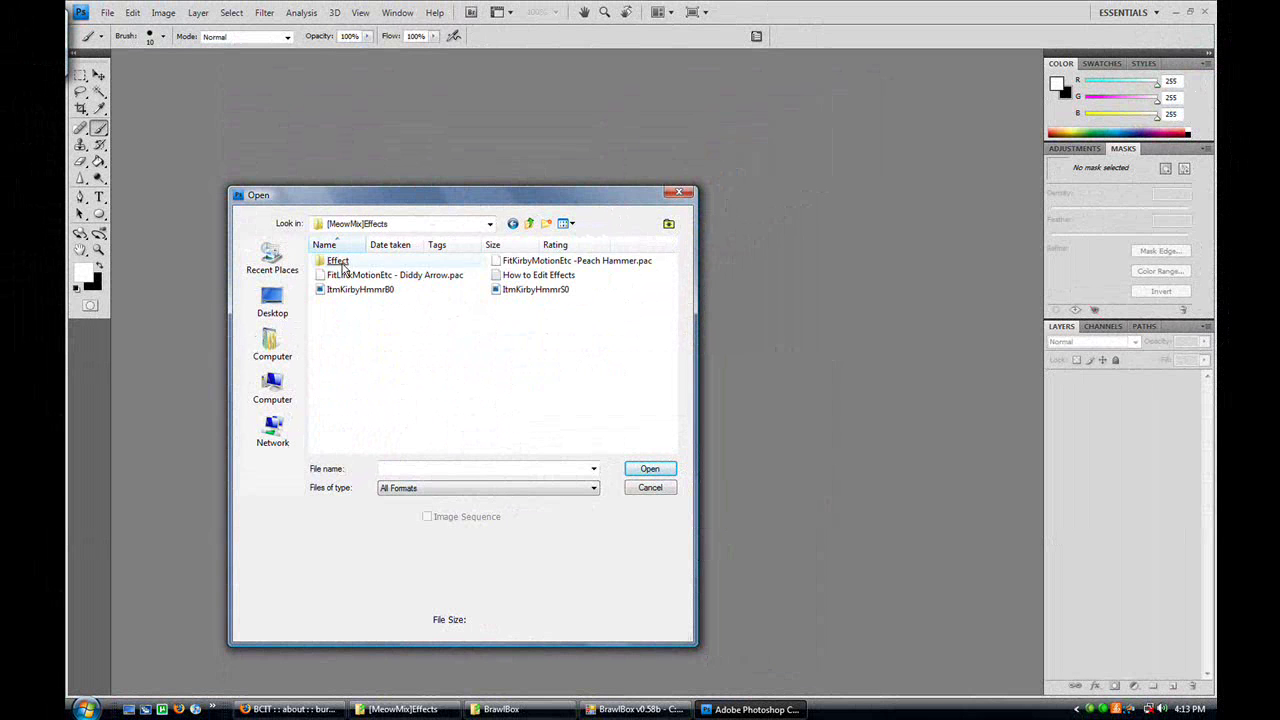
double_click(362, 290)
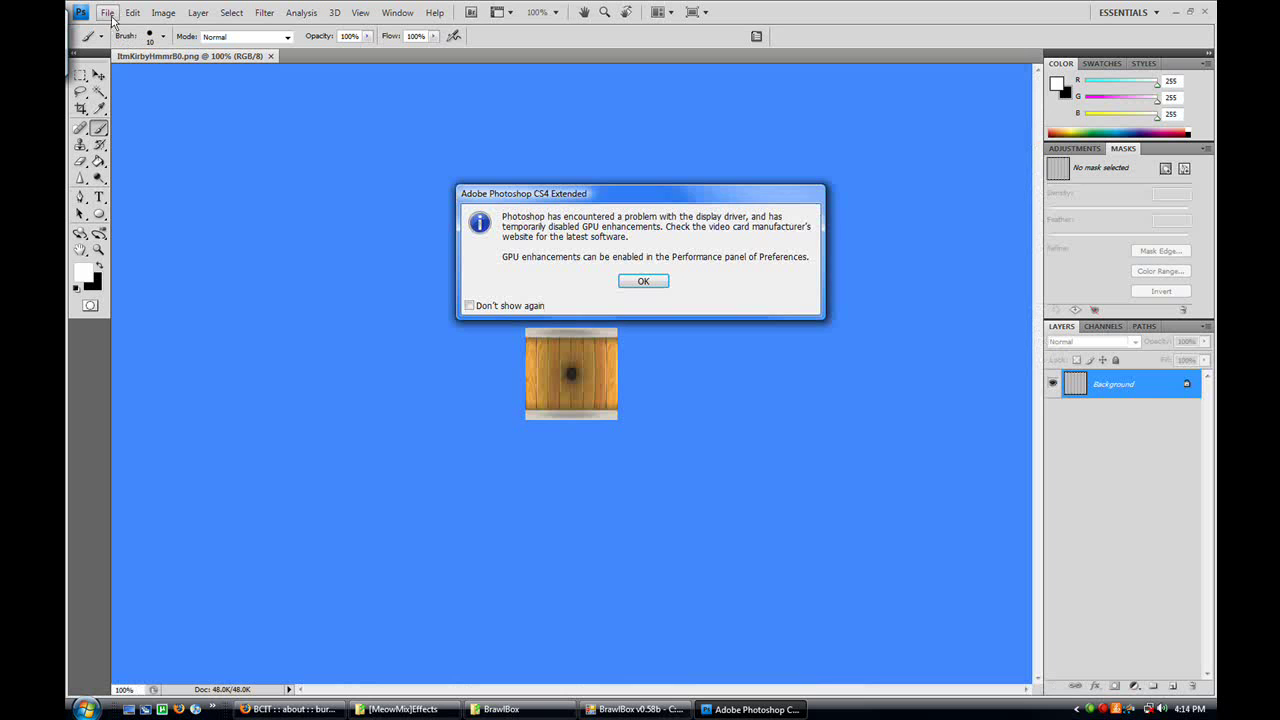
left_click(630, 281)
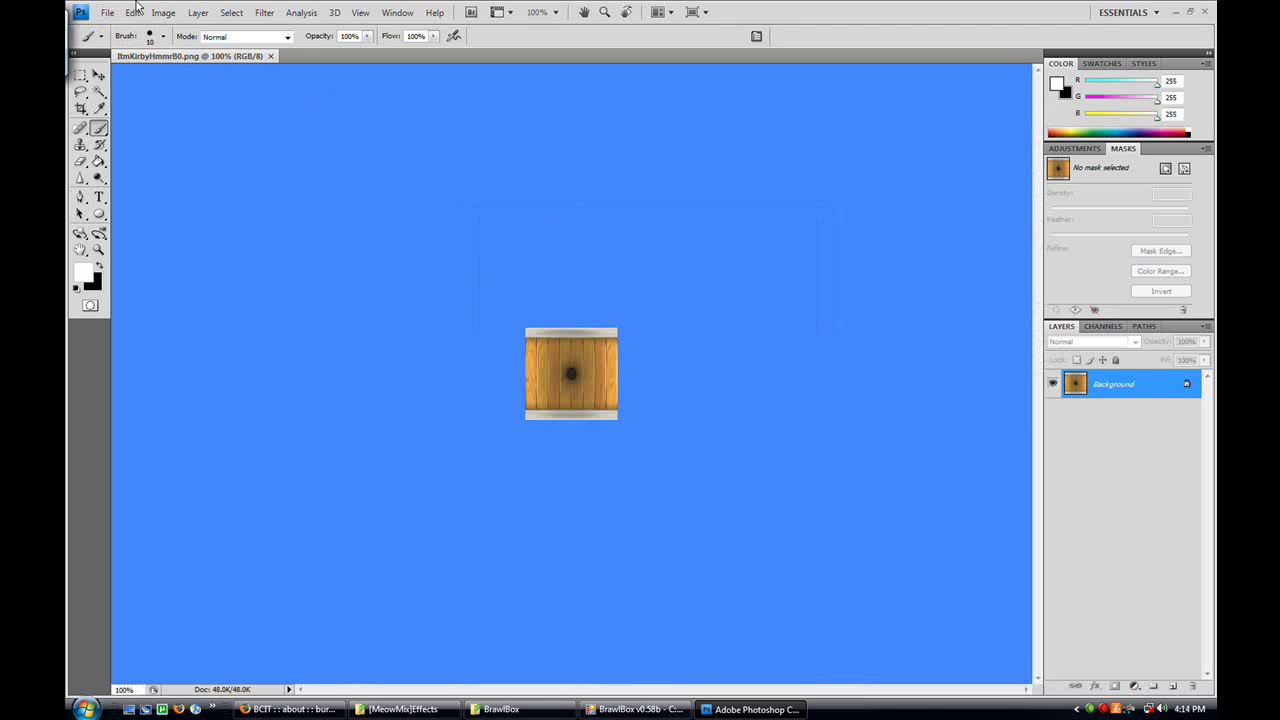
Open ItmKirbyHmmrS0 from the same folder as a second document
left_click(107, 12)
left_click(123, 43)
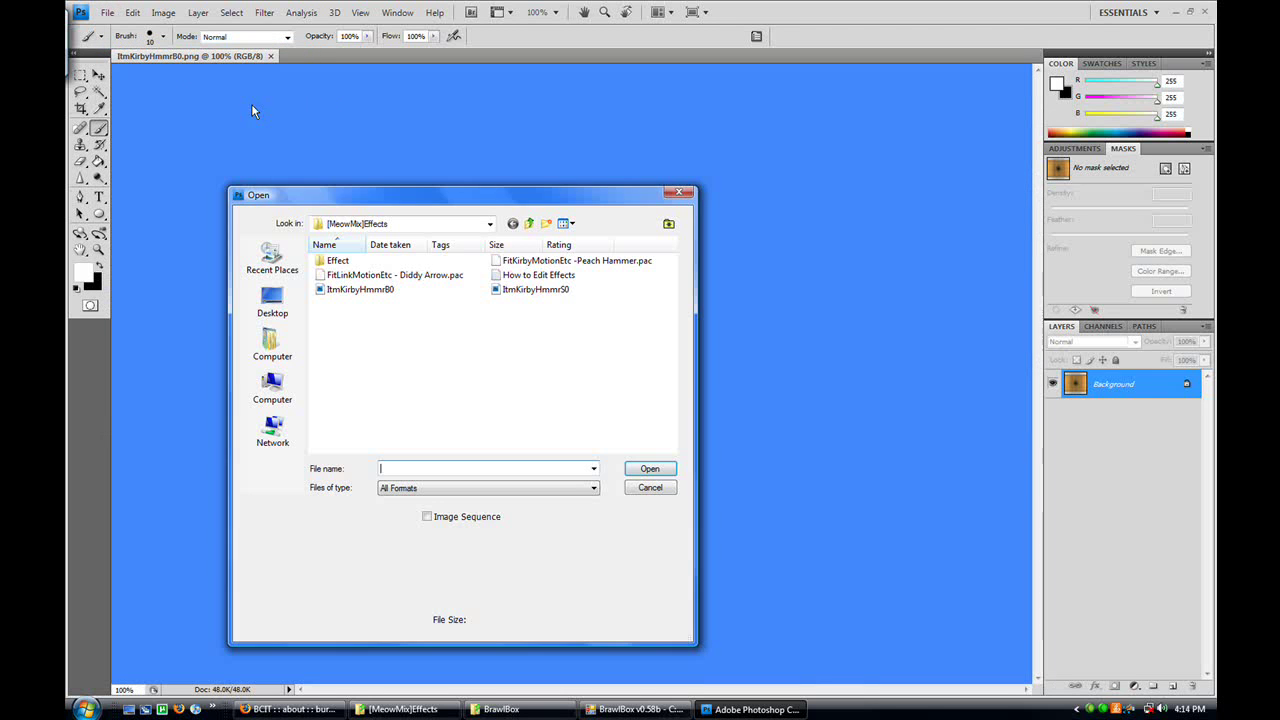
double_click(550, 290)
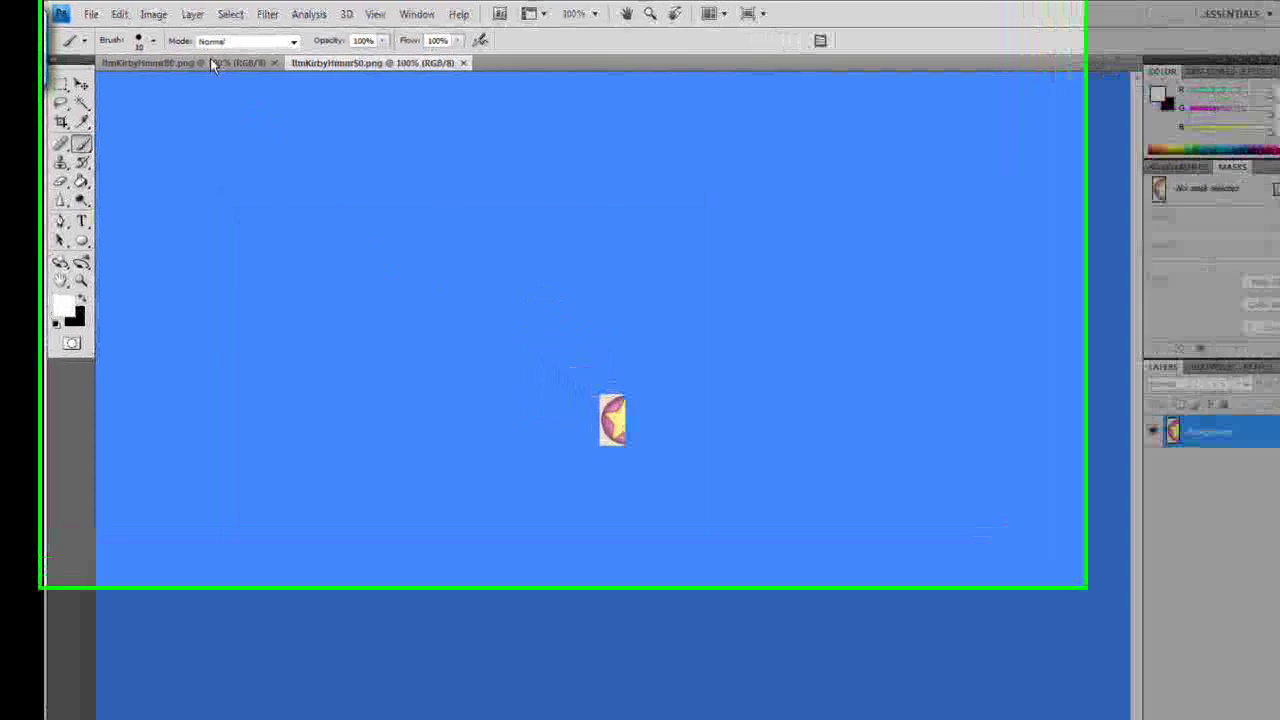
At 300% zoom, paint ItmKirbyHmmrB0 red (240,0,0) with a 77 px Multiply brush
left_click(200, 56)
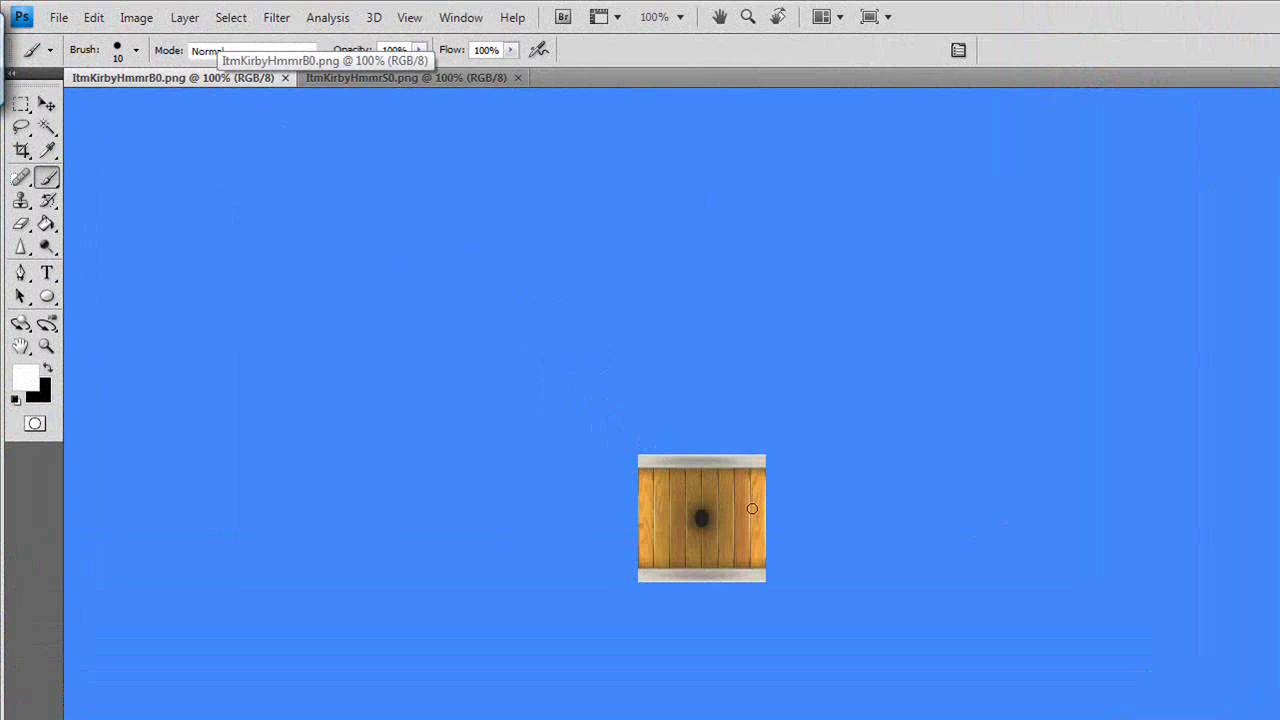
key("ctrl+plus")
key("ctrl+plus")
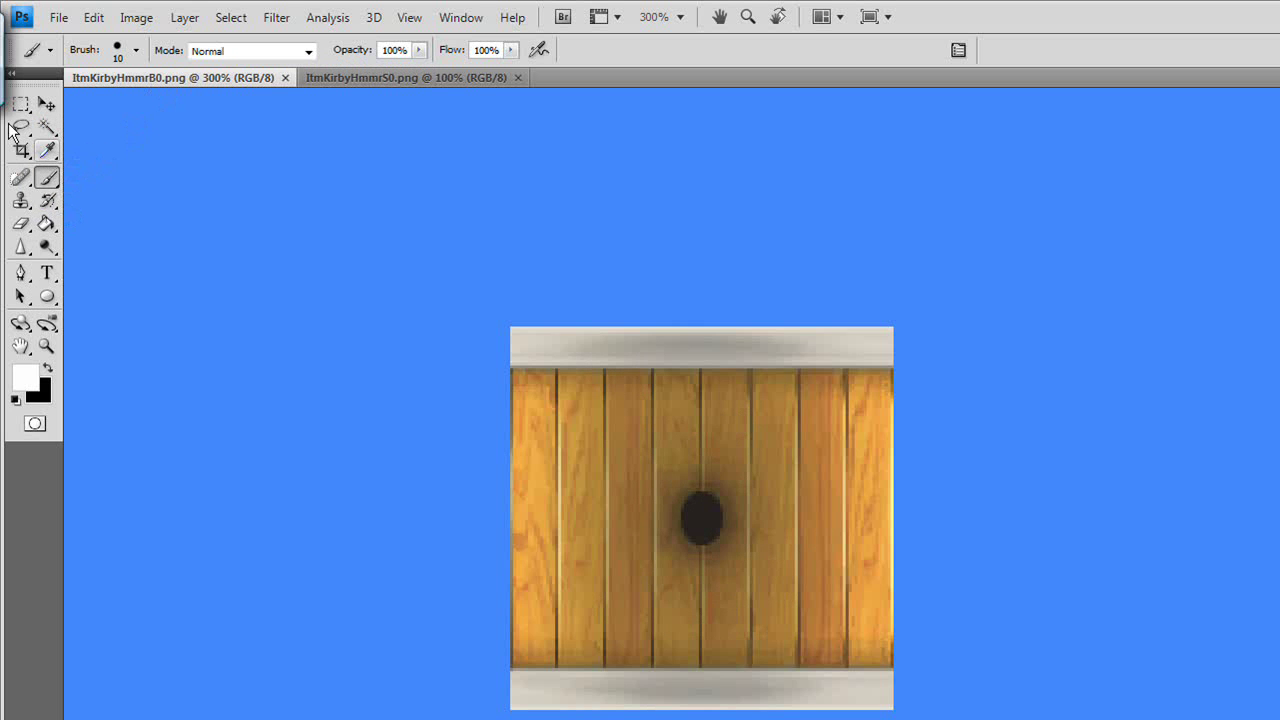
left_click(135, 50)
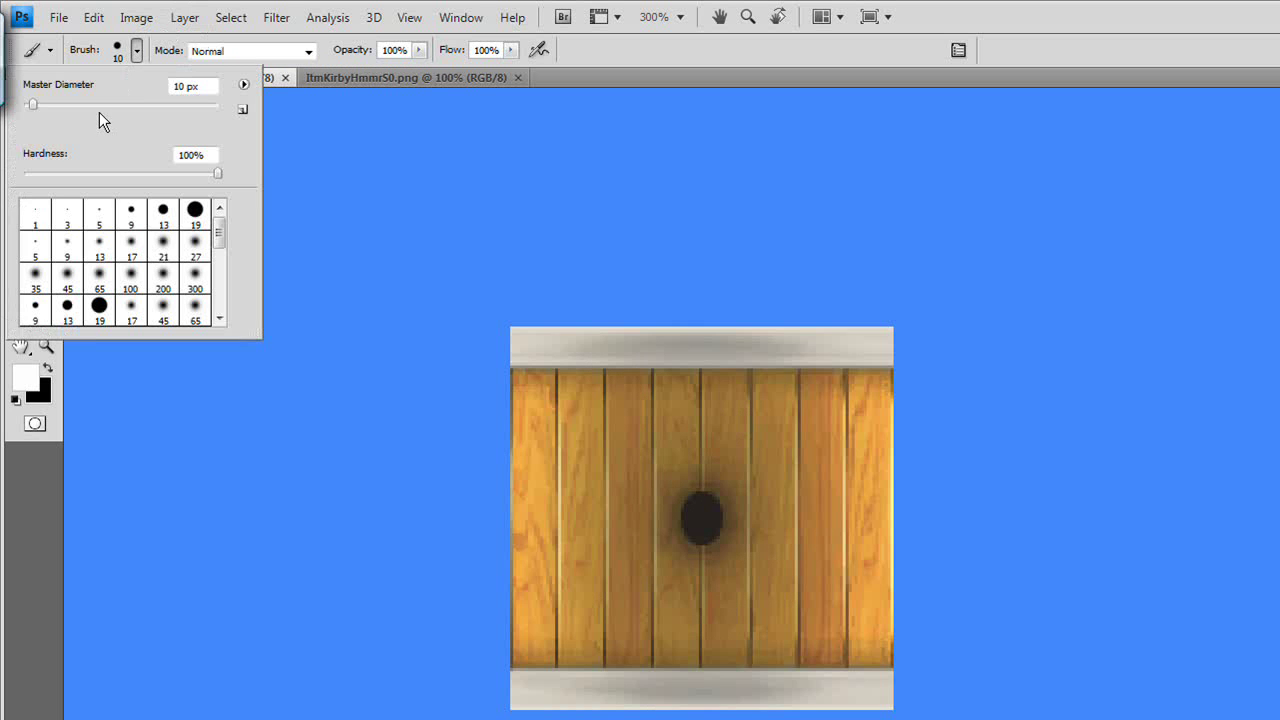
left_click(98, 105)
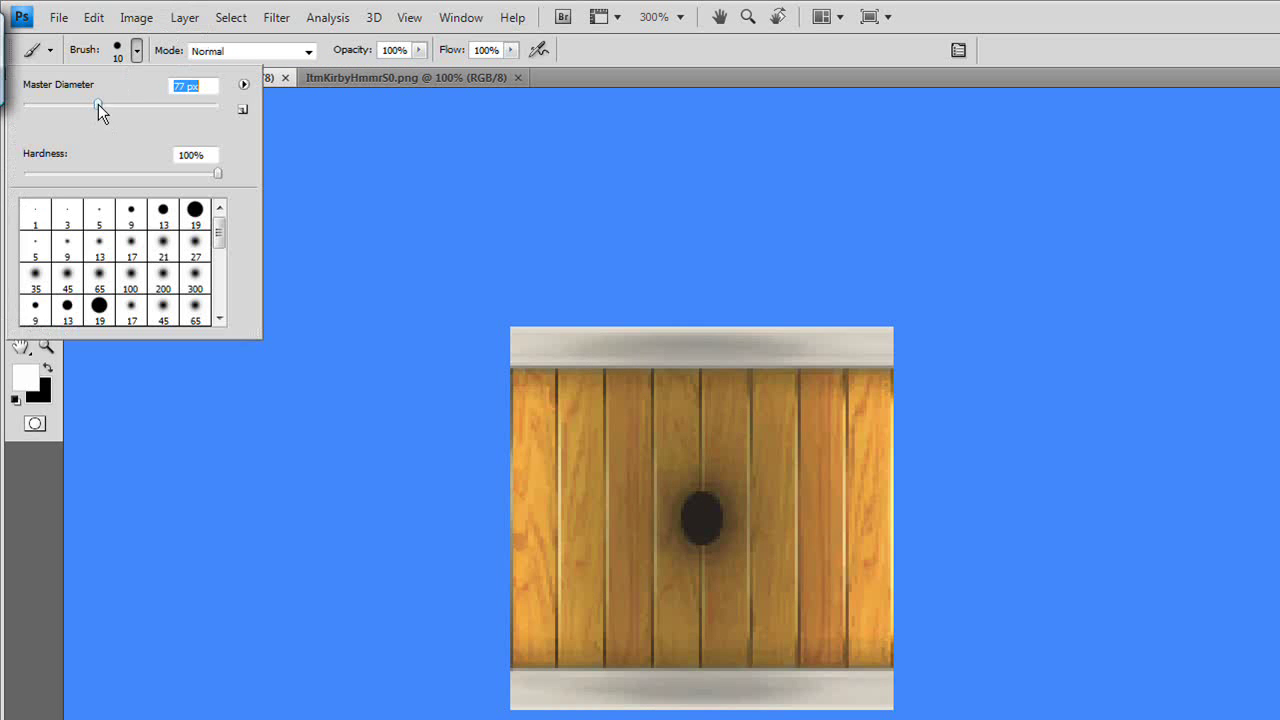
left_click(280, 51)
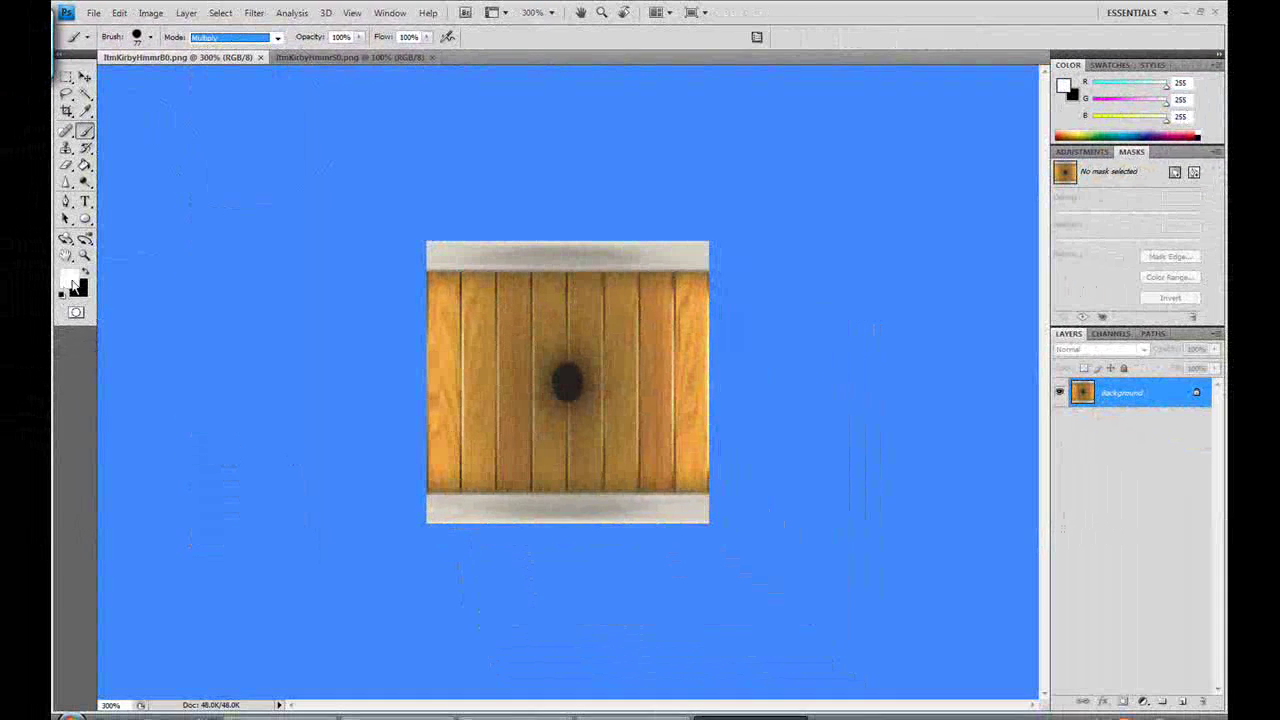
left_click(69, 278)
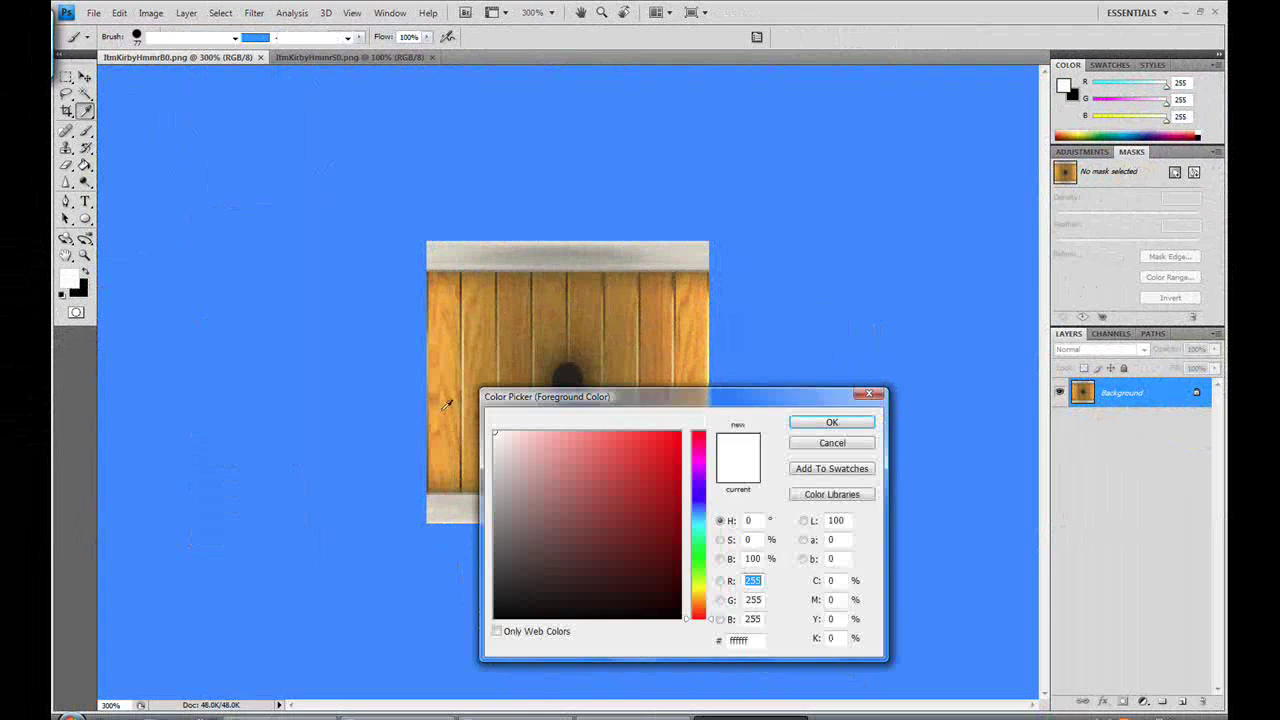
left_click(684, 442)
left_click(846, 424)
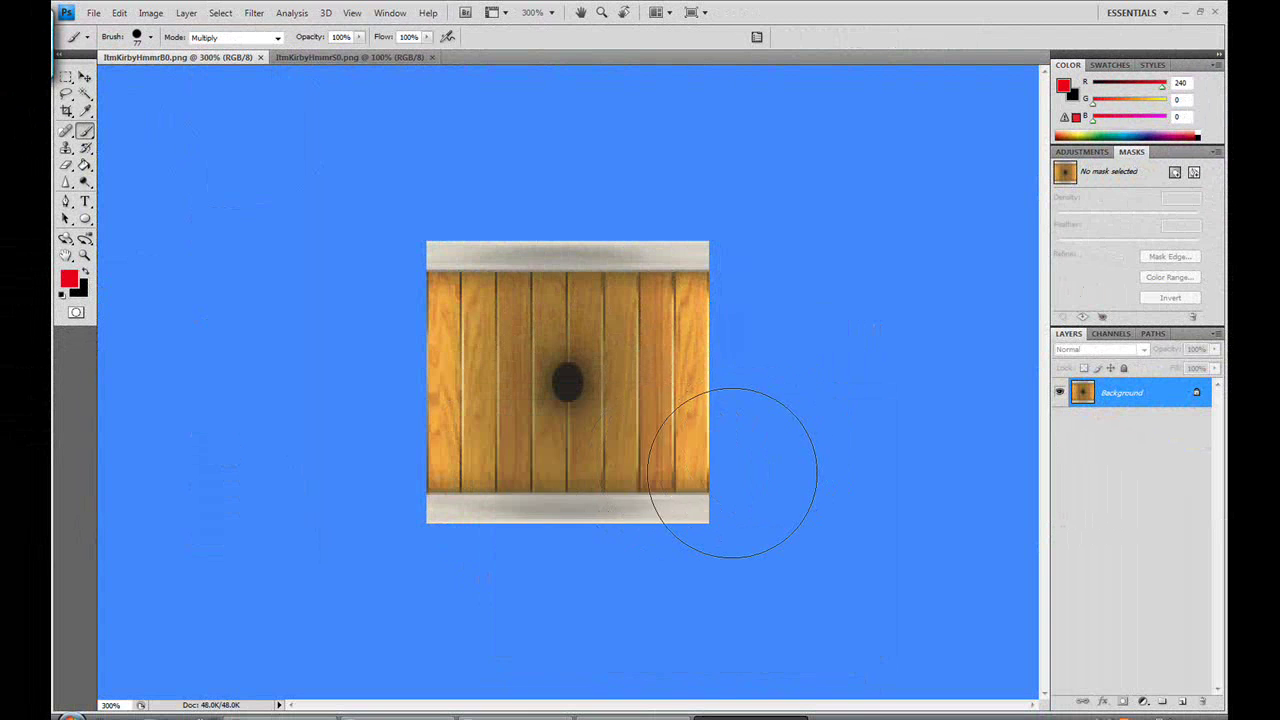
mouse_move(732, 472)
left_mouse_down()
mouse_move(434, 477)
mouse_move(477, 300)
mouse_move(731, 223)
left_mouse_up()
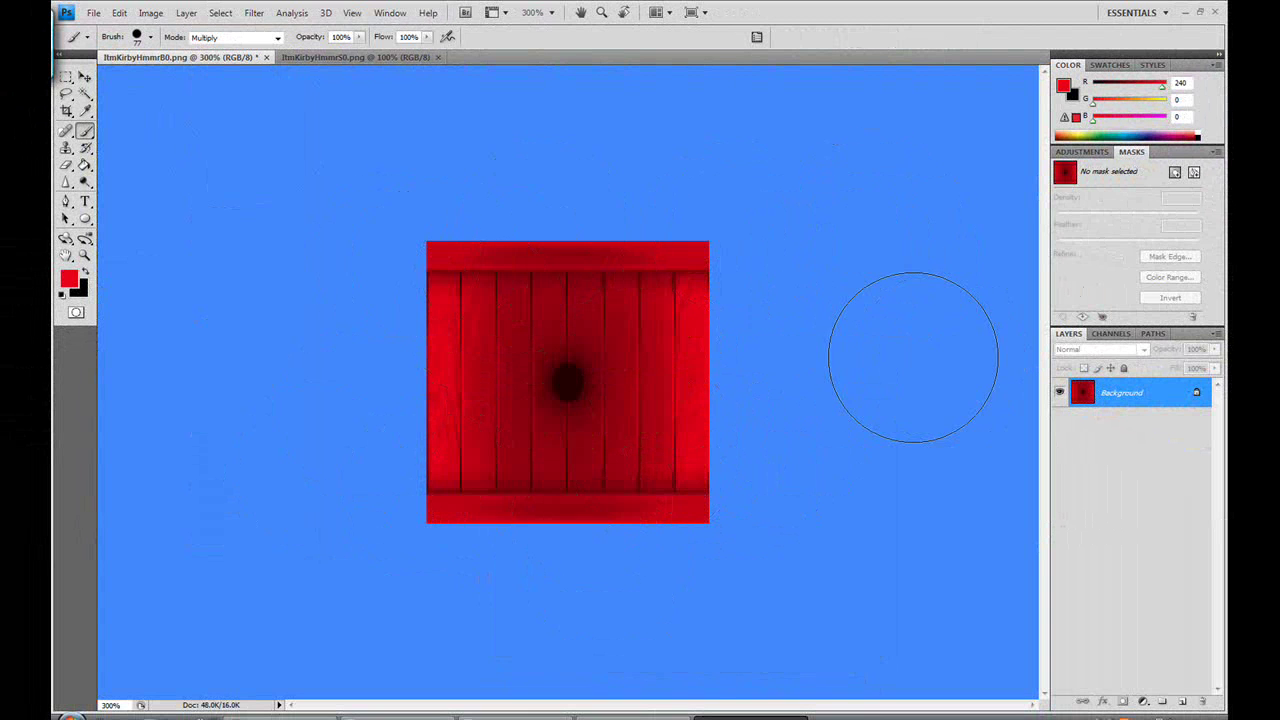
Save the red wood texture over ItmKirbyHmmrB0.png with default PNG options, then show ItmKirbyHmmrS0
left_click(92, 13)
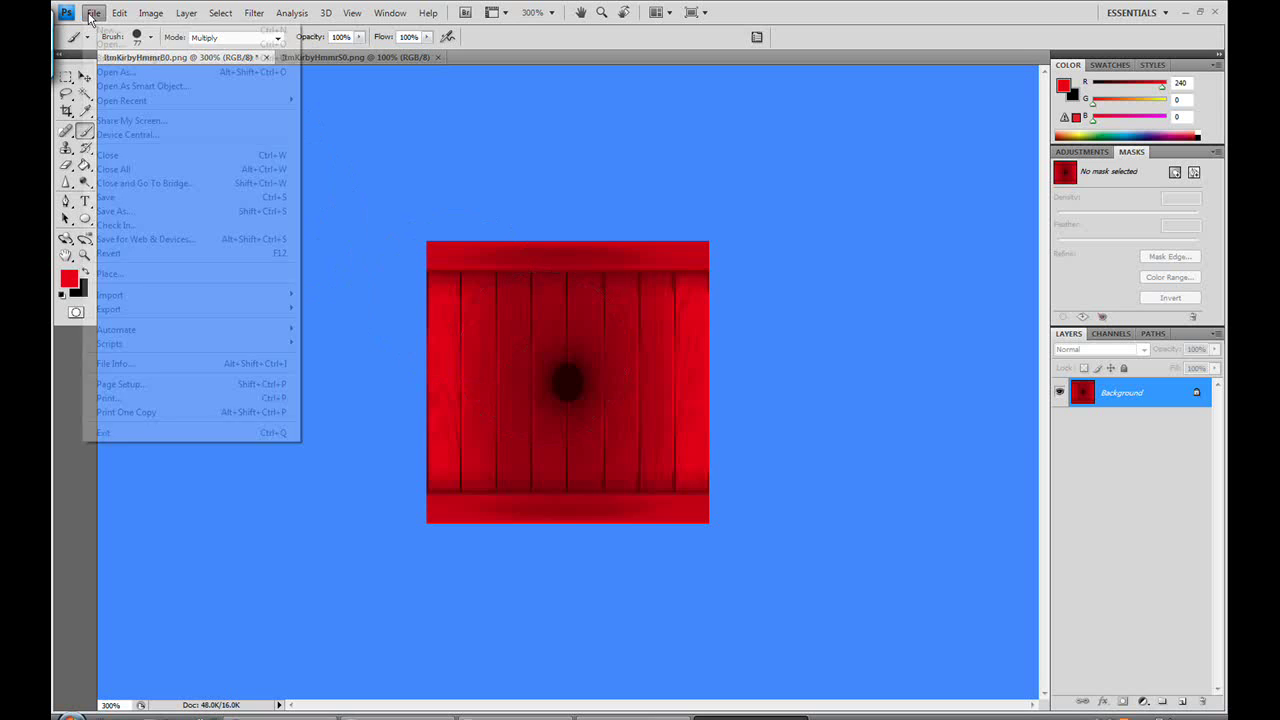
left_click(130, 212)
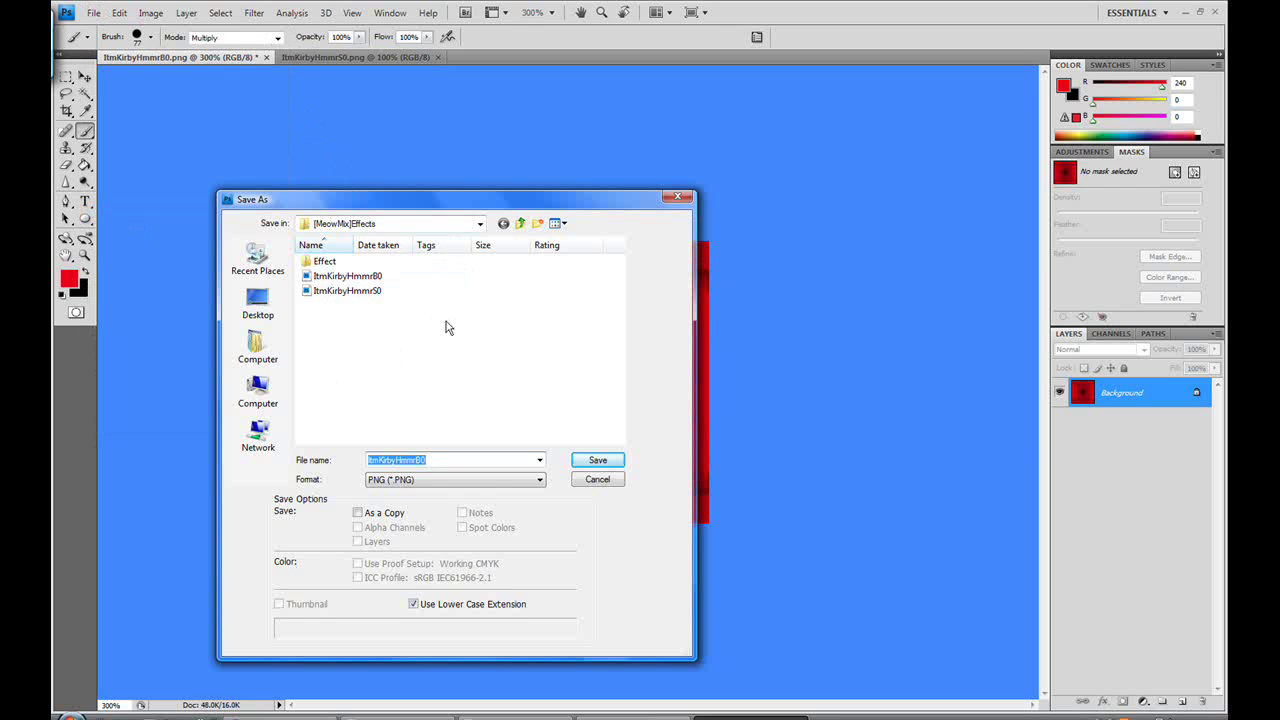
left_click(612, 464)
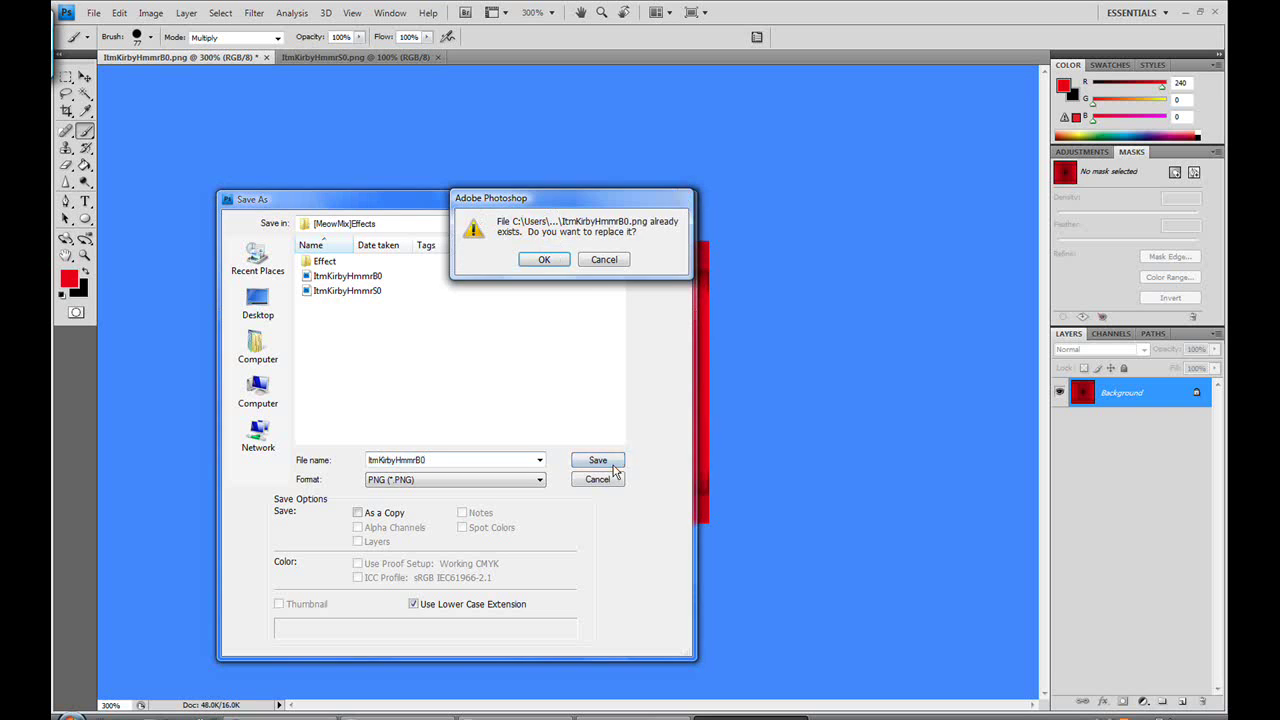
left_click(545, 259)
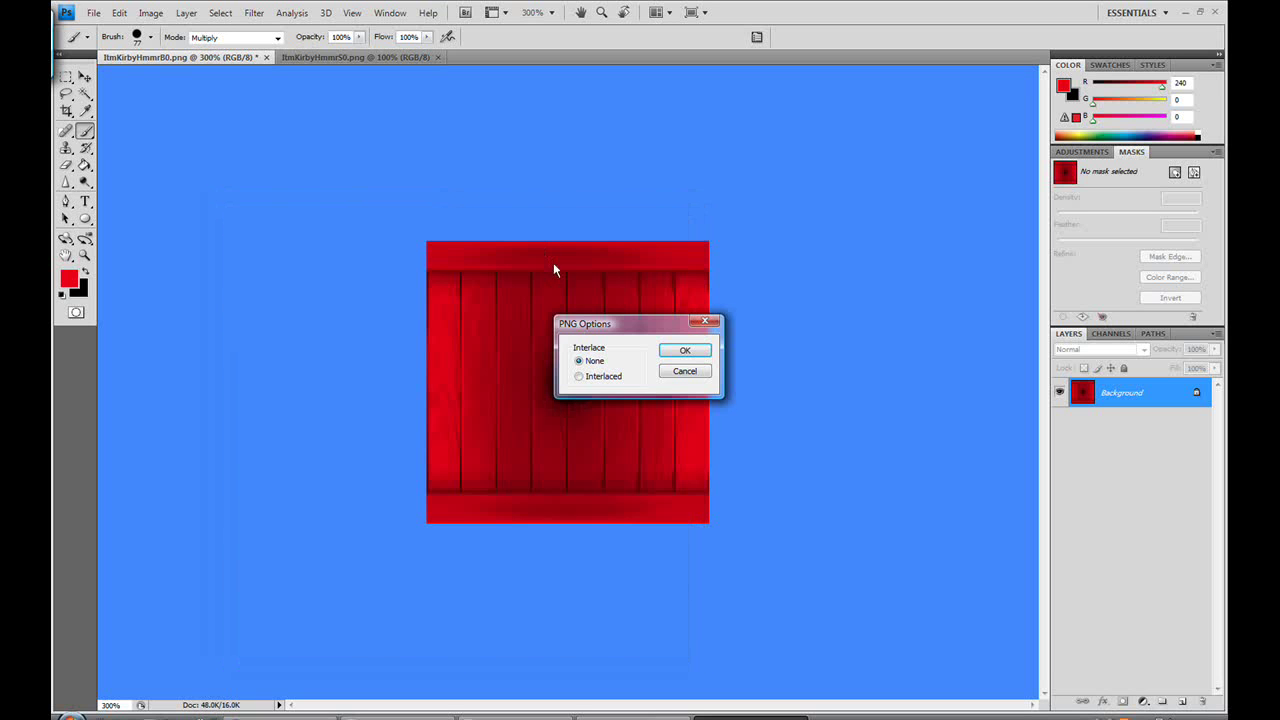
left_click(688, 351)
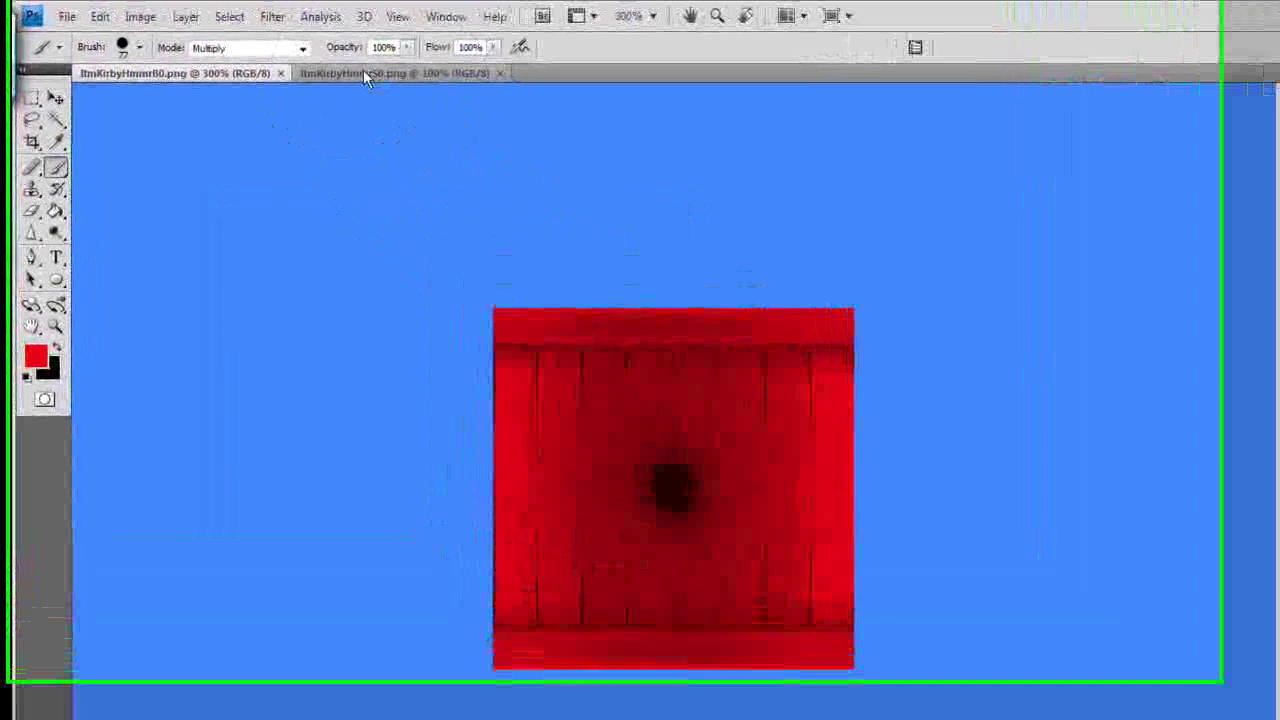
left_click(340, 58)
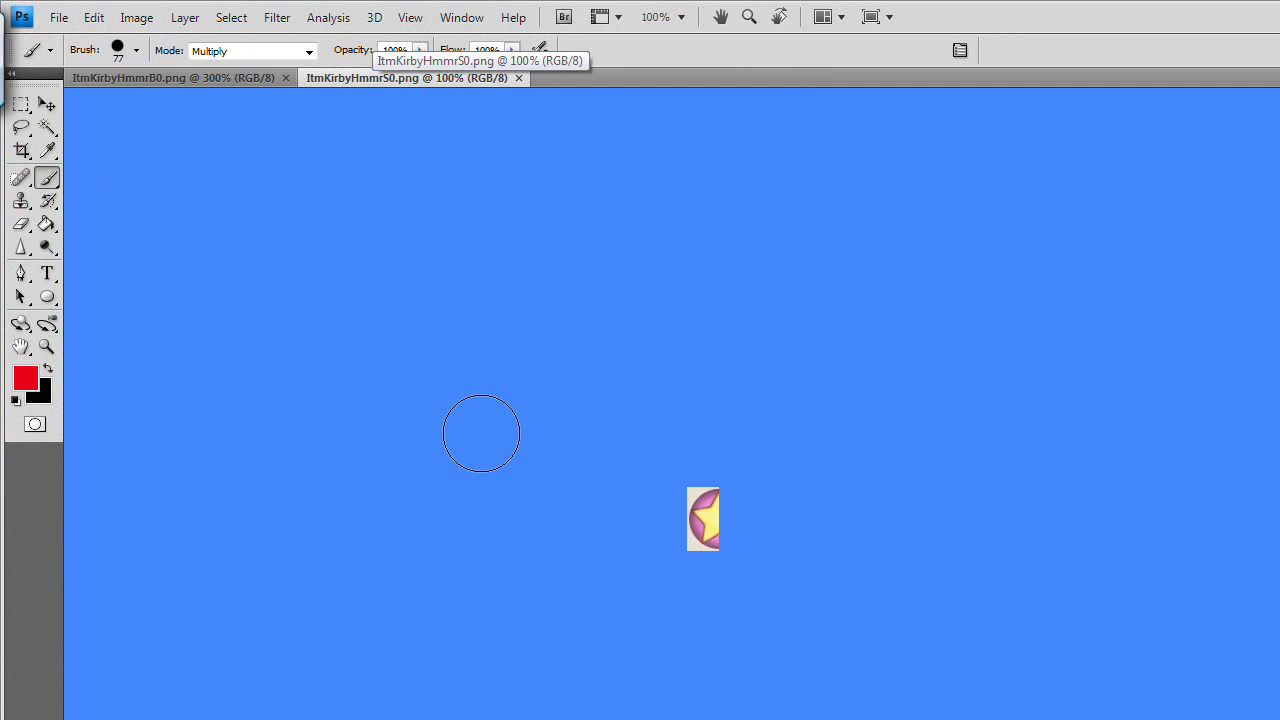
Paint the zoomed star red with the Multiply brush and Save As over ItmKirbyHmmrS0.png
key("ctrl+plus")
key("ctrl+plus")
key("ctrl+plus")
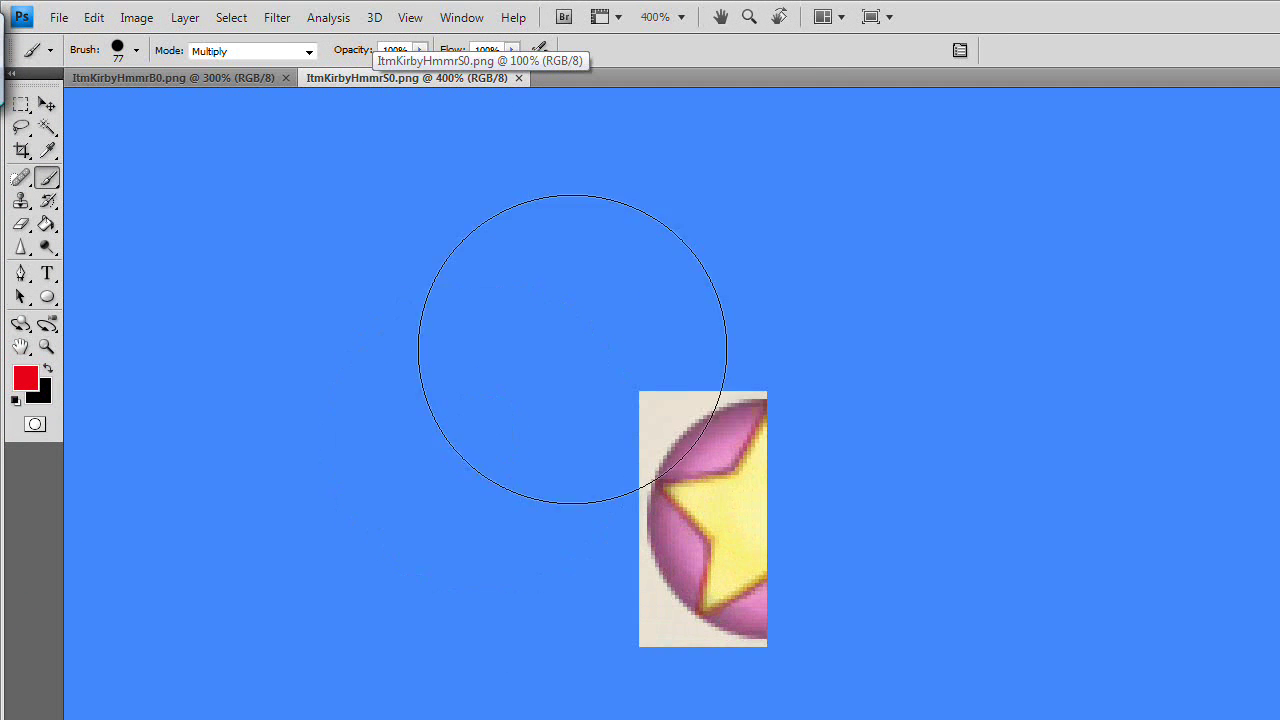
left_click(703, 519)
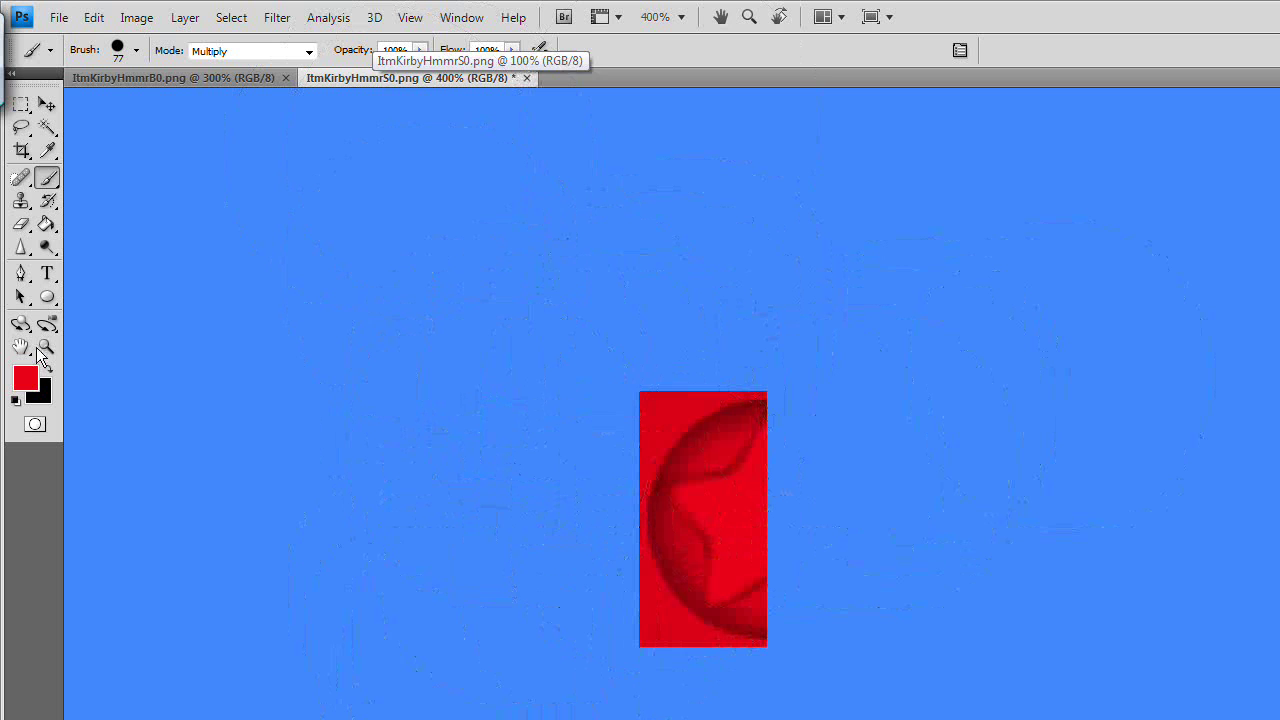
left_click(59, 17)
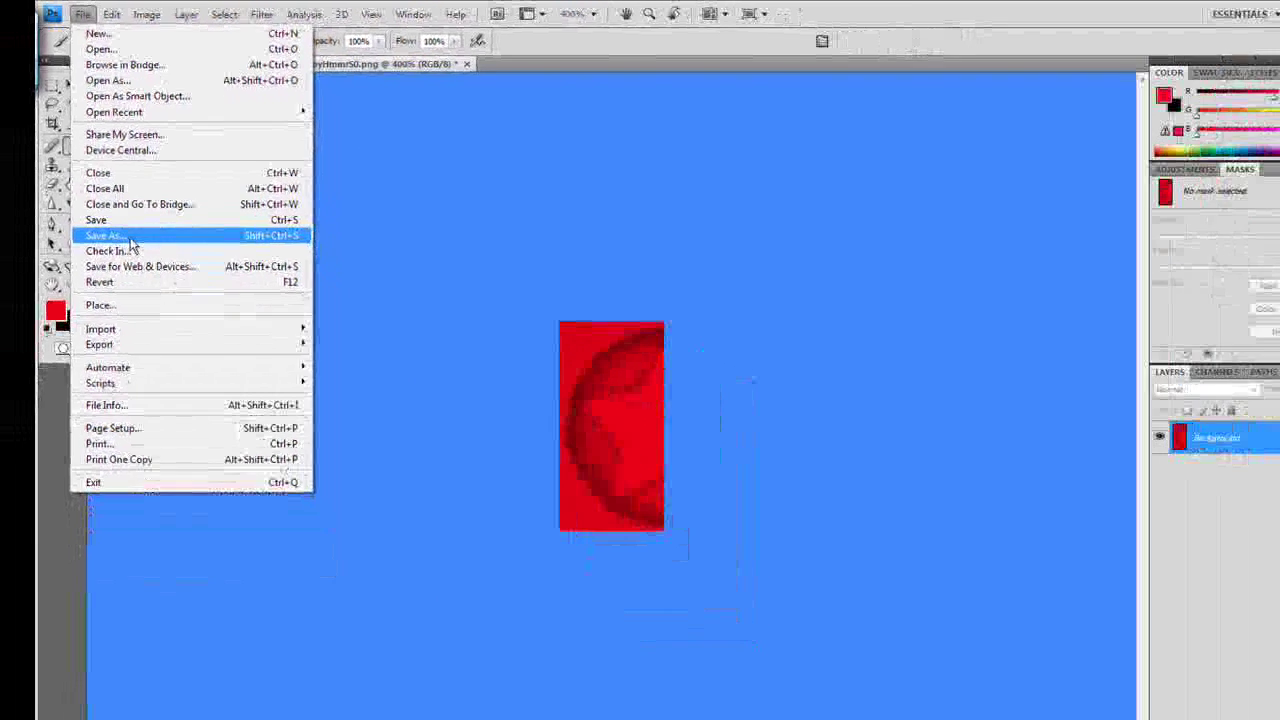
left_click(116, 289)
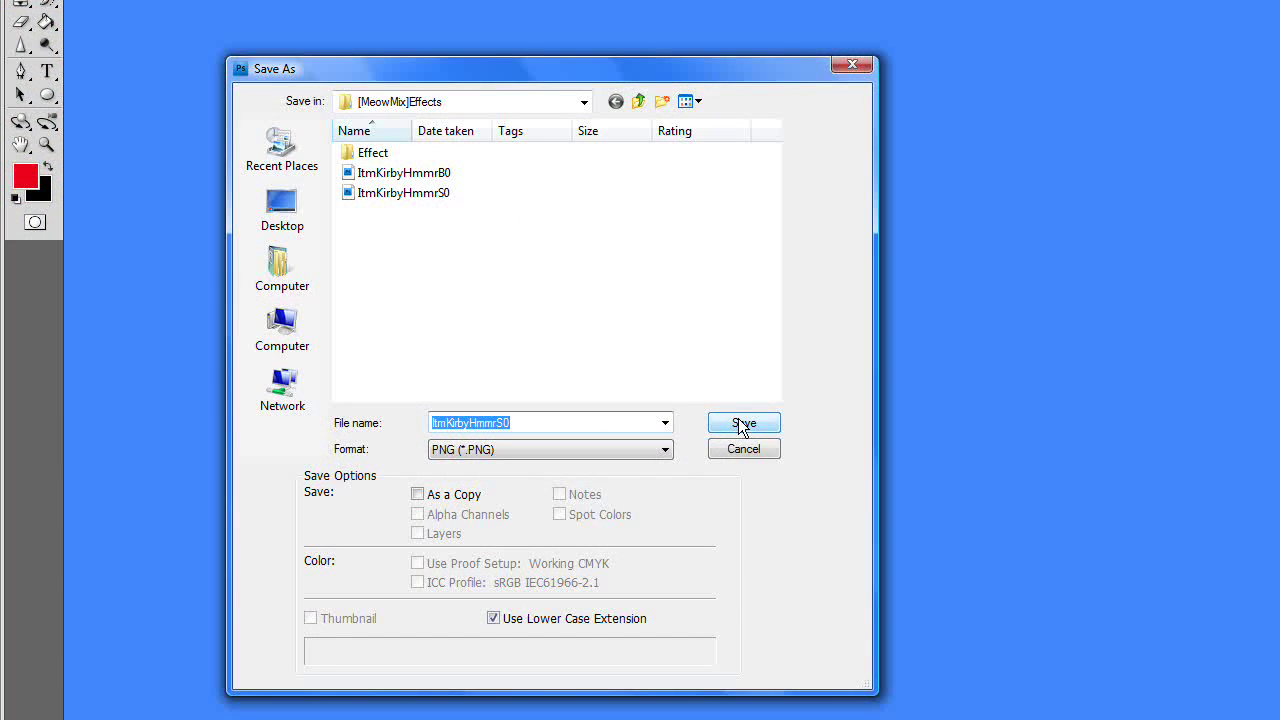
left_click(744, 423)
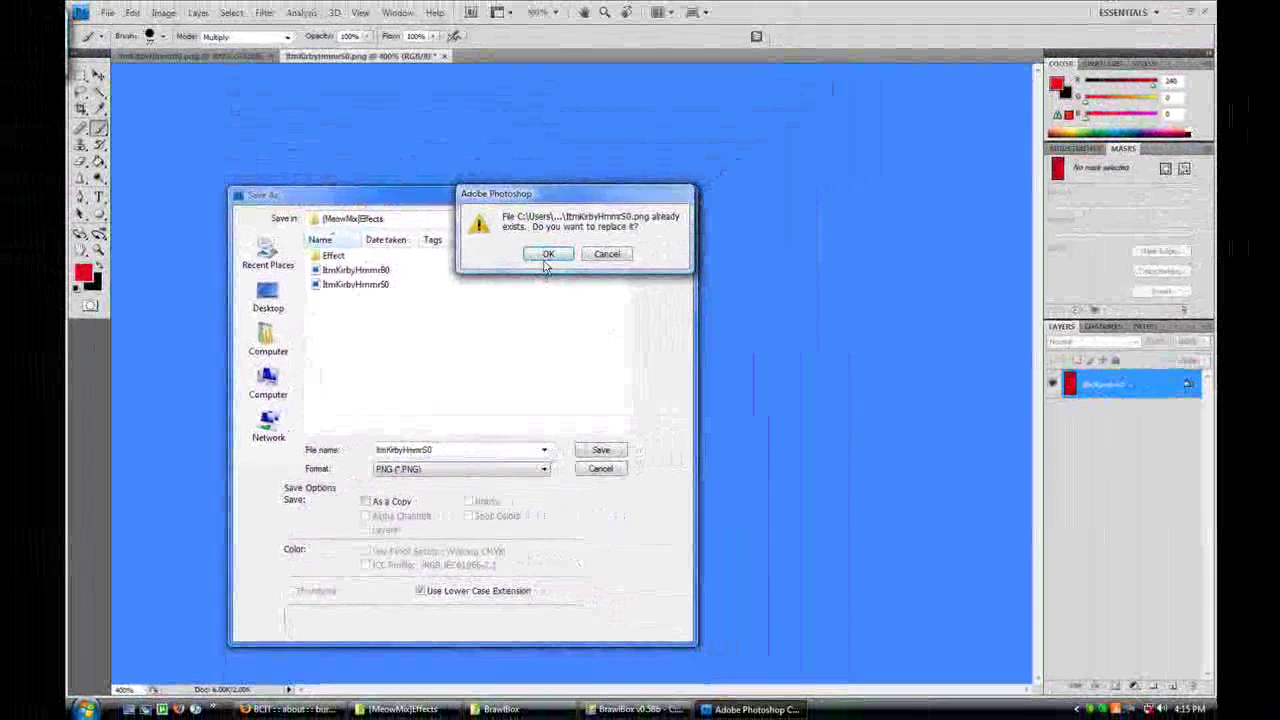
left_click(547, 256)
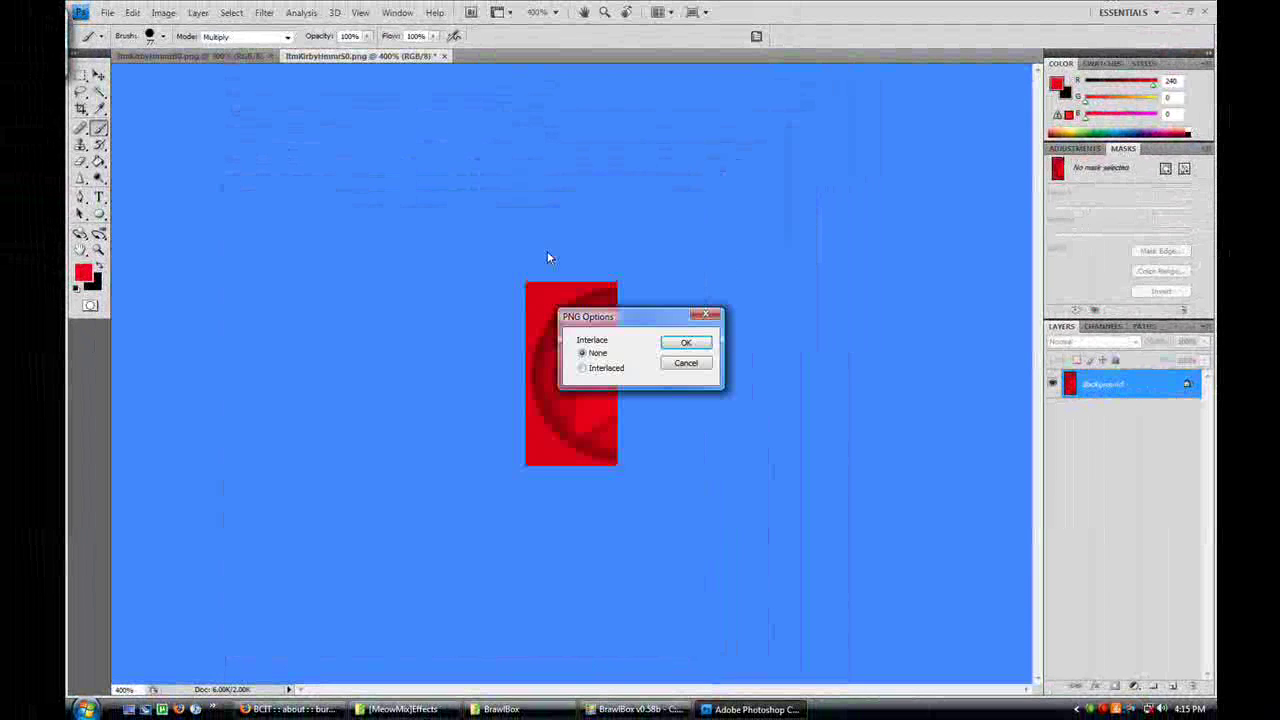
left_click(690, 345)
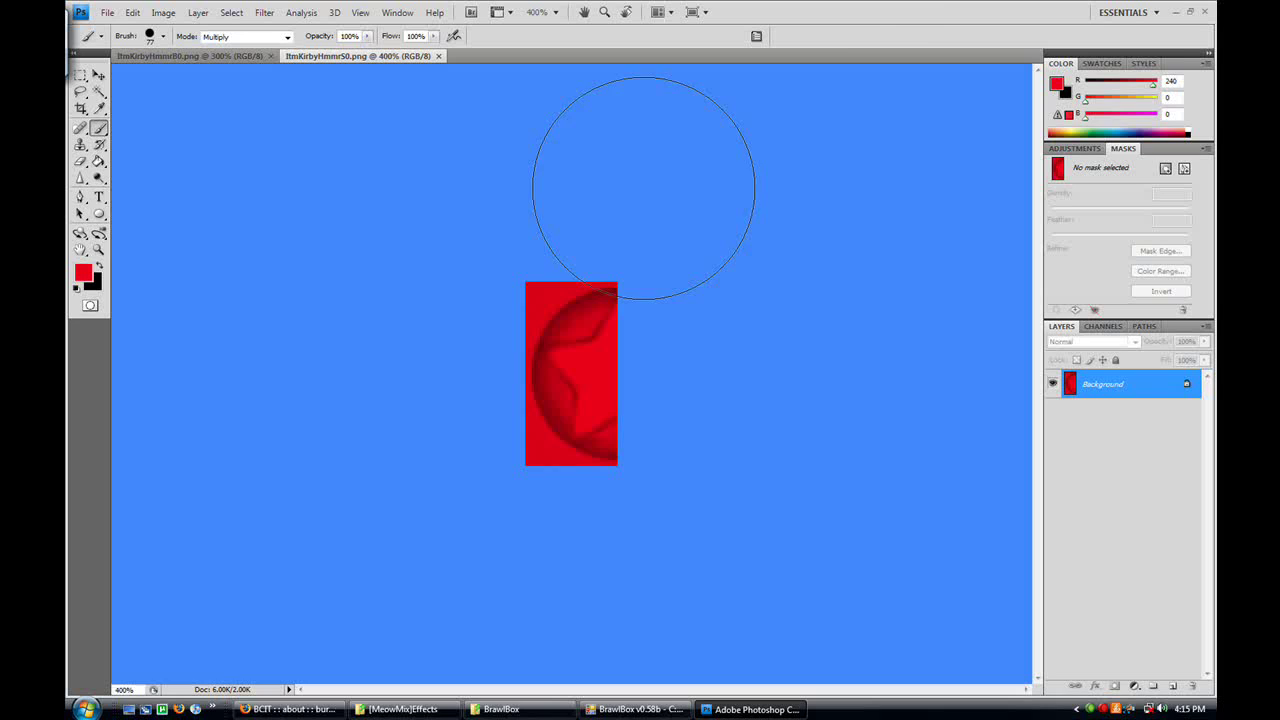
Bring BrawlBox in front of Photoshop, enlarge and shift its window left, and select the ItmKirbyHmmrB0 texture
left_click(1171, 12)
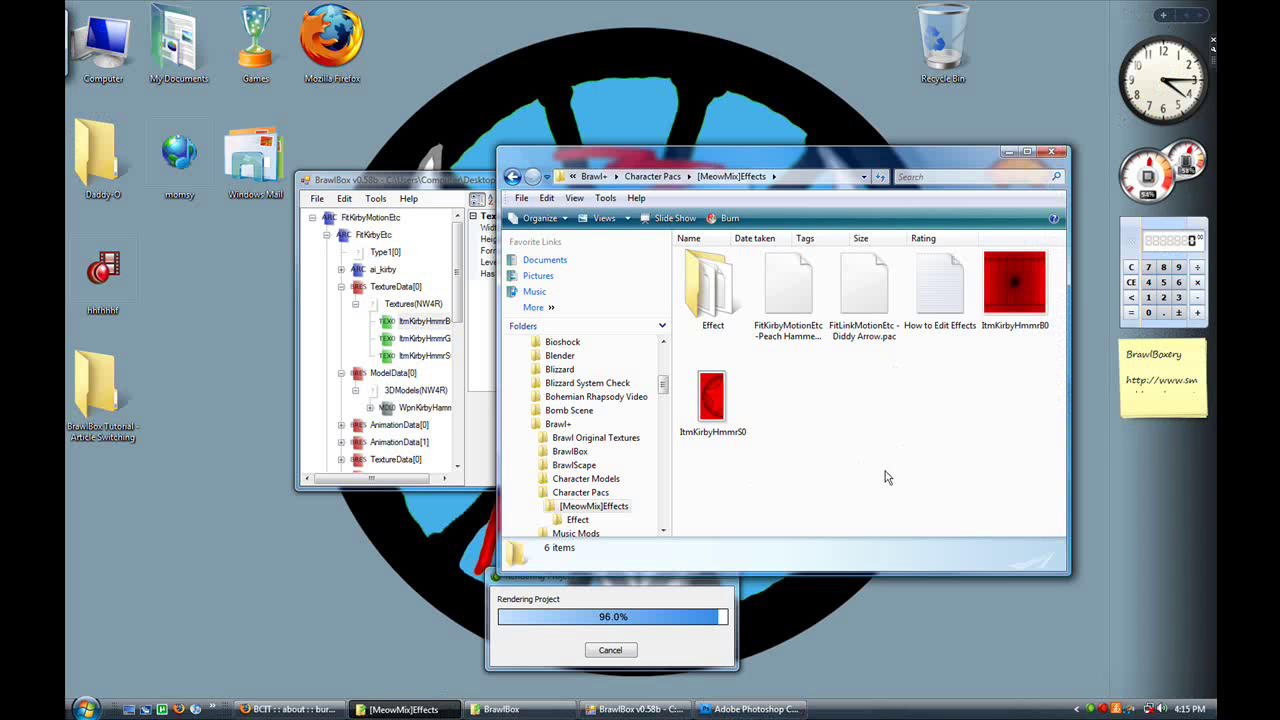
left_click(423, 185)
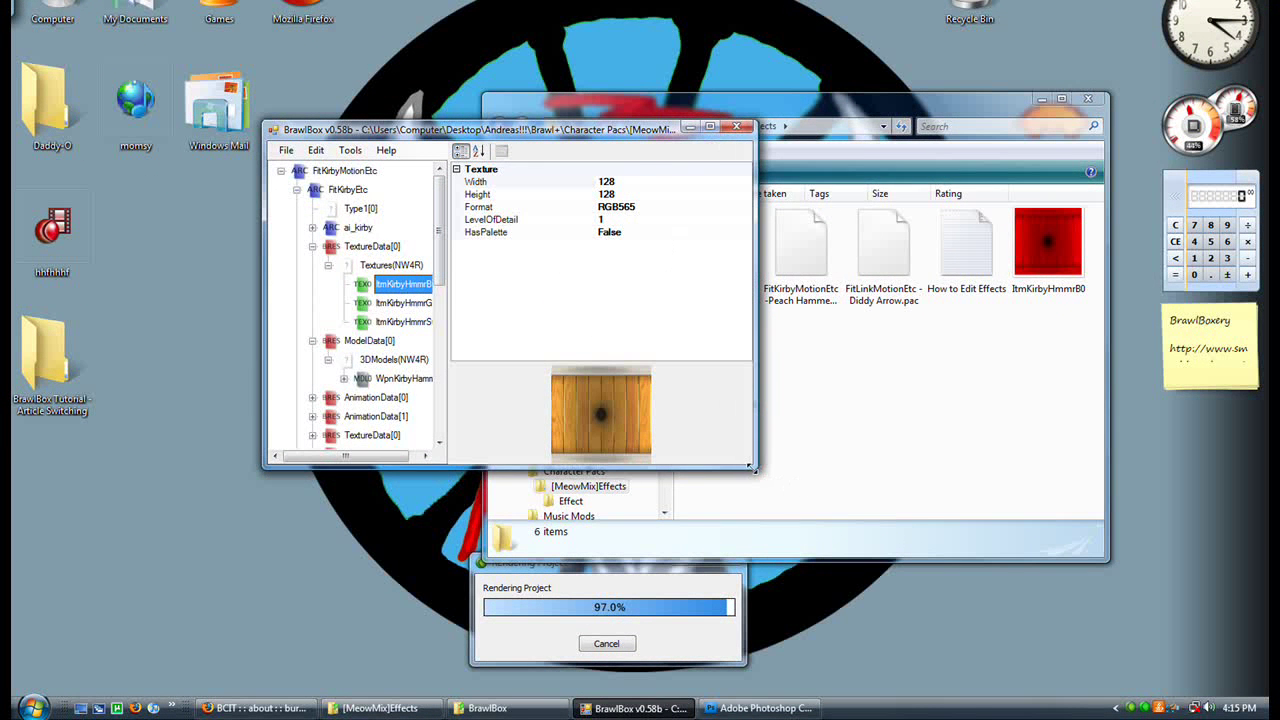
left_click_drag(752, 466, 858, 532)
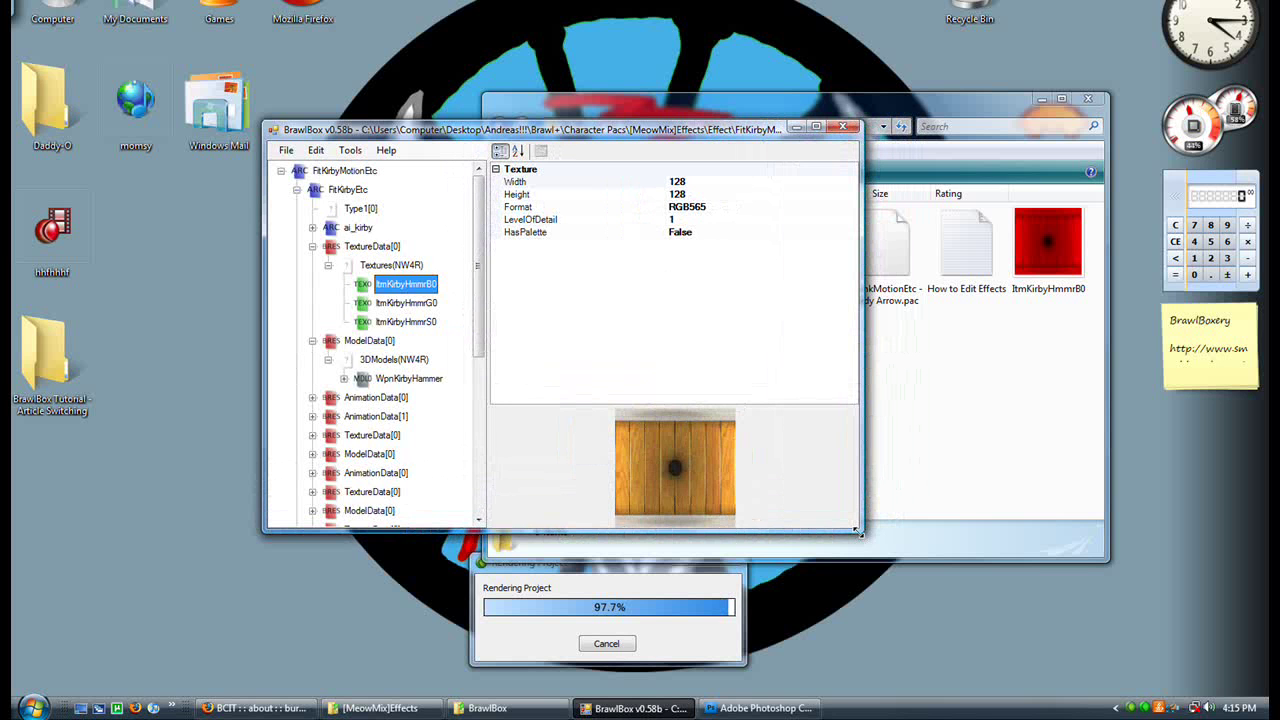
left_click(408, 322)
left_click_drag(513, 135, 334, 158)
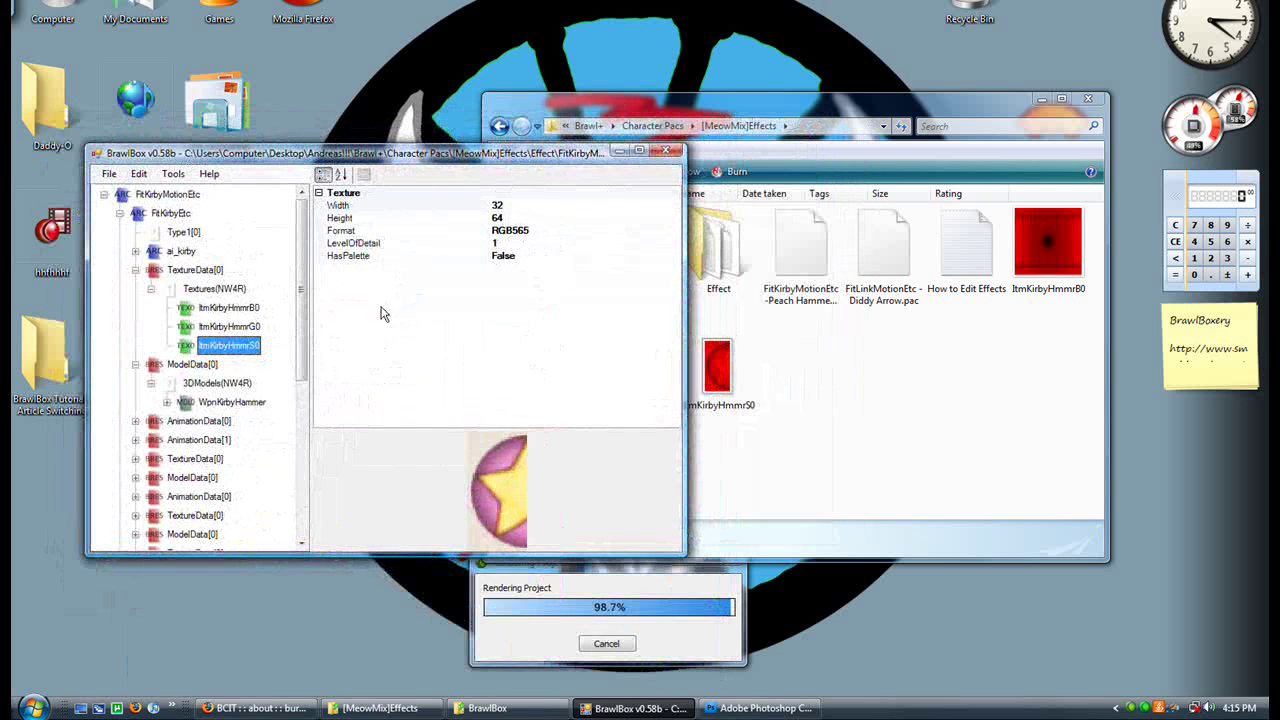
left_click(222, 308)
Replace the ItmKirbyHmmrB0 wood texture with the red wood image, after one cancelled attempt
right_click(245, 309)
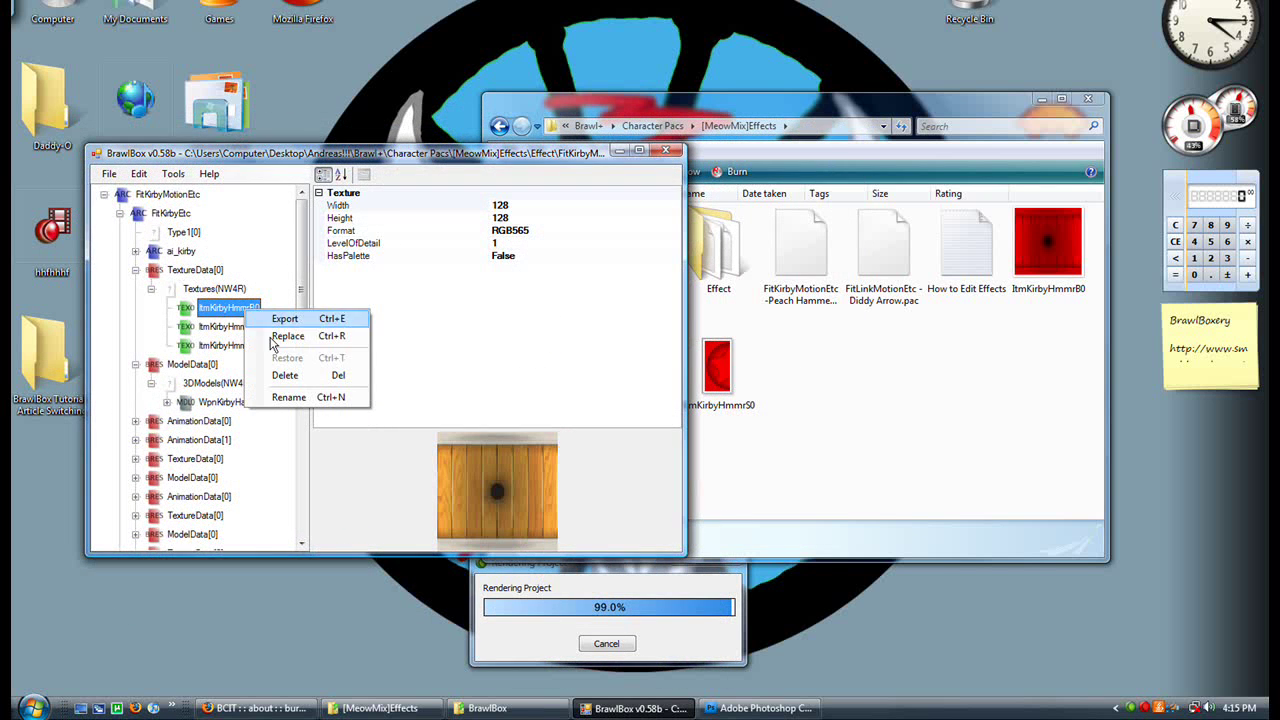
left_click(321, 340)
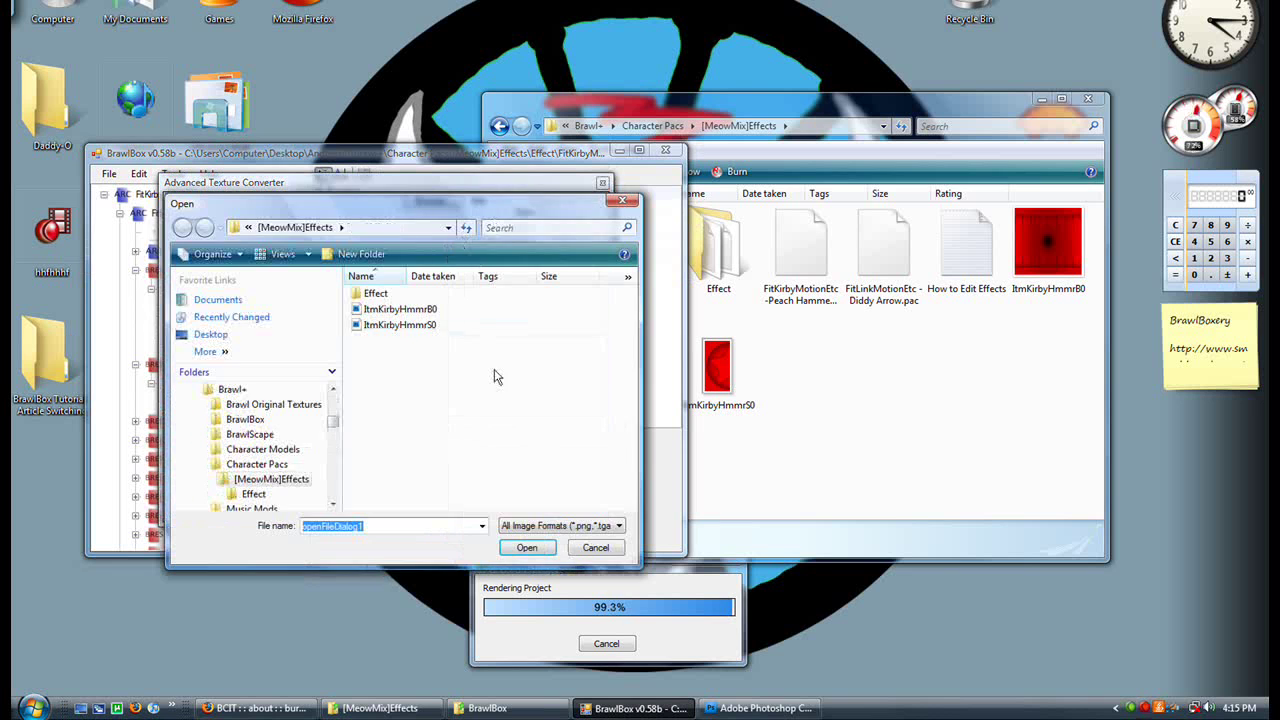
left_click_drag(457, 215, 627, 252)
left_click(767, 583)
left_click(566, 503)
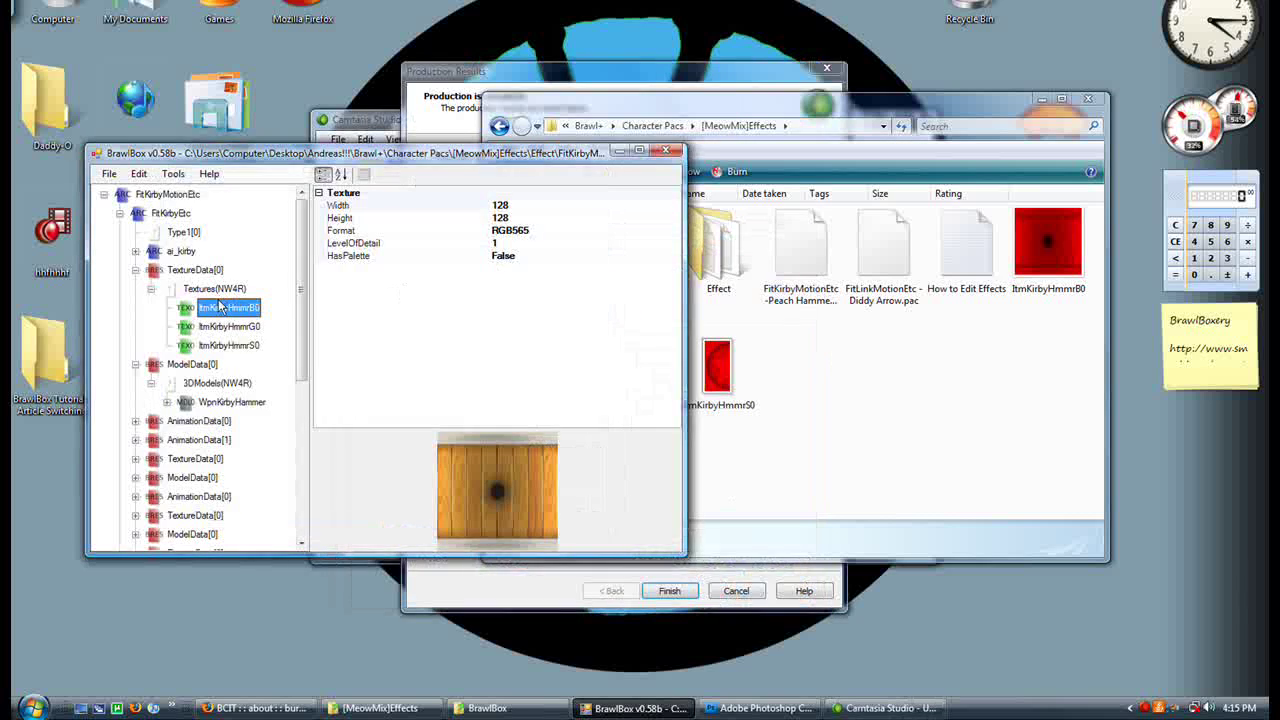
right_click(218, 313)
left_click(275, 333)
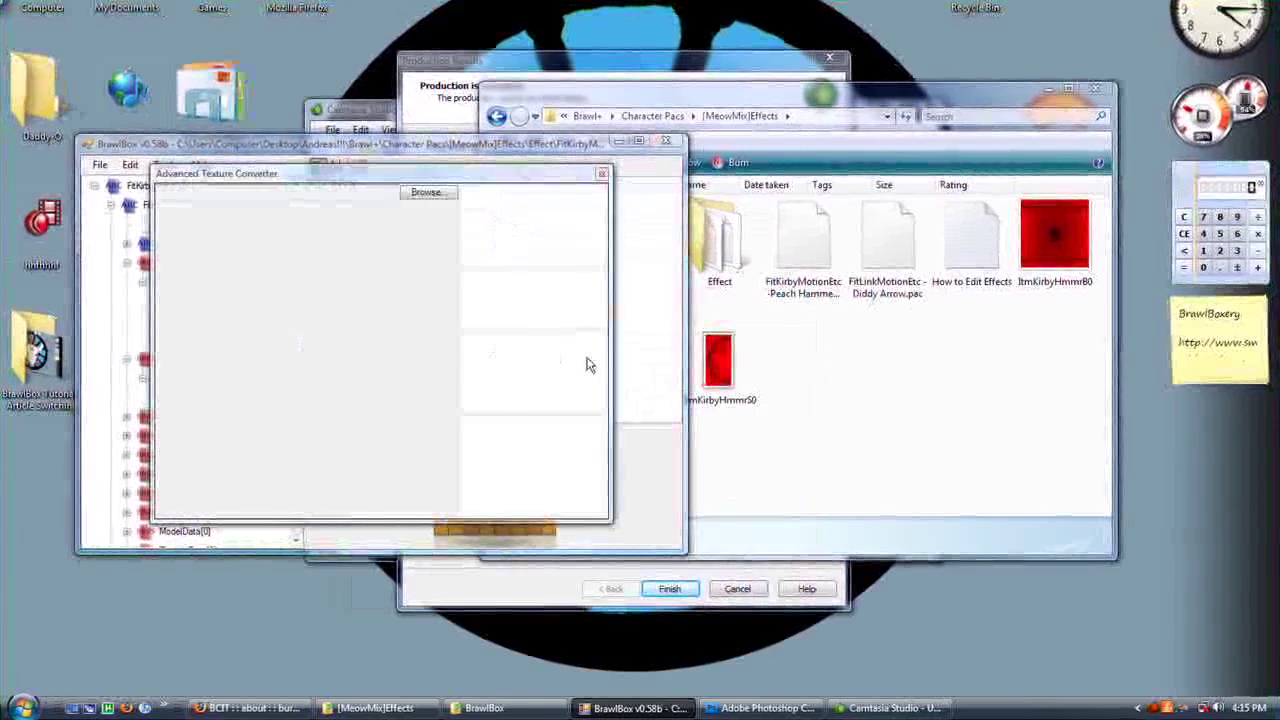
double_click(612, 341)
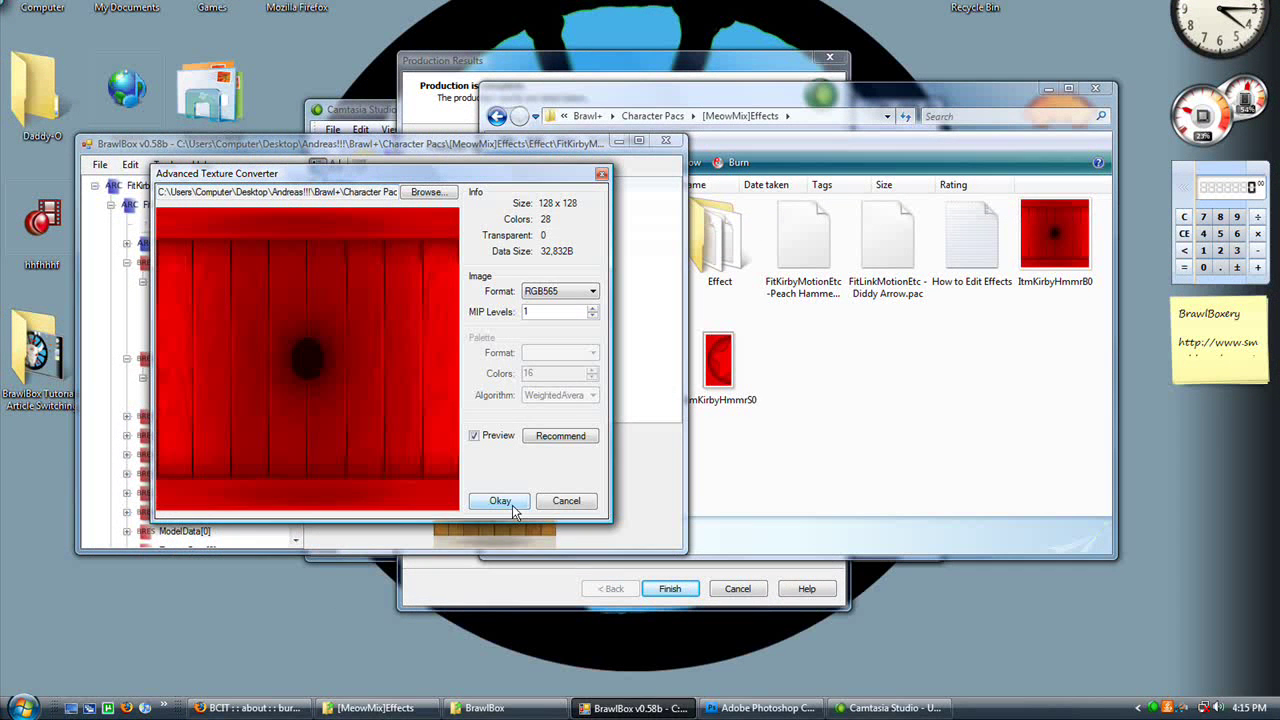
left_click(500, 501)
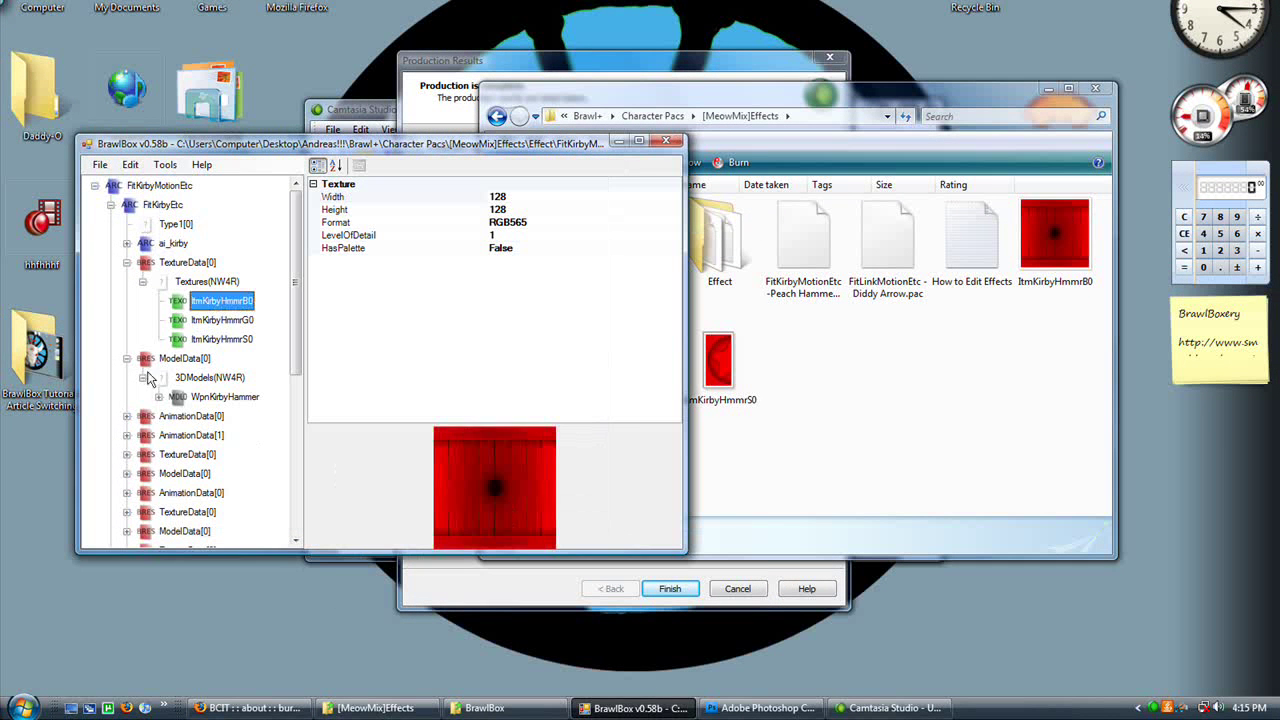
Replace the ItmKirbyHmmrS0 star texture with the red star image
left_click(240, 340)
right_click(243, 345)
left_click(283, 365)
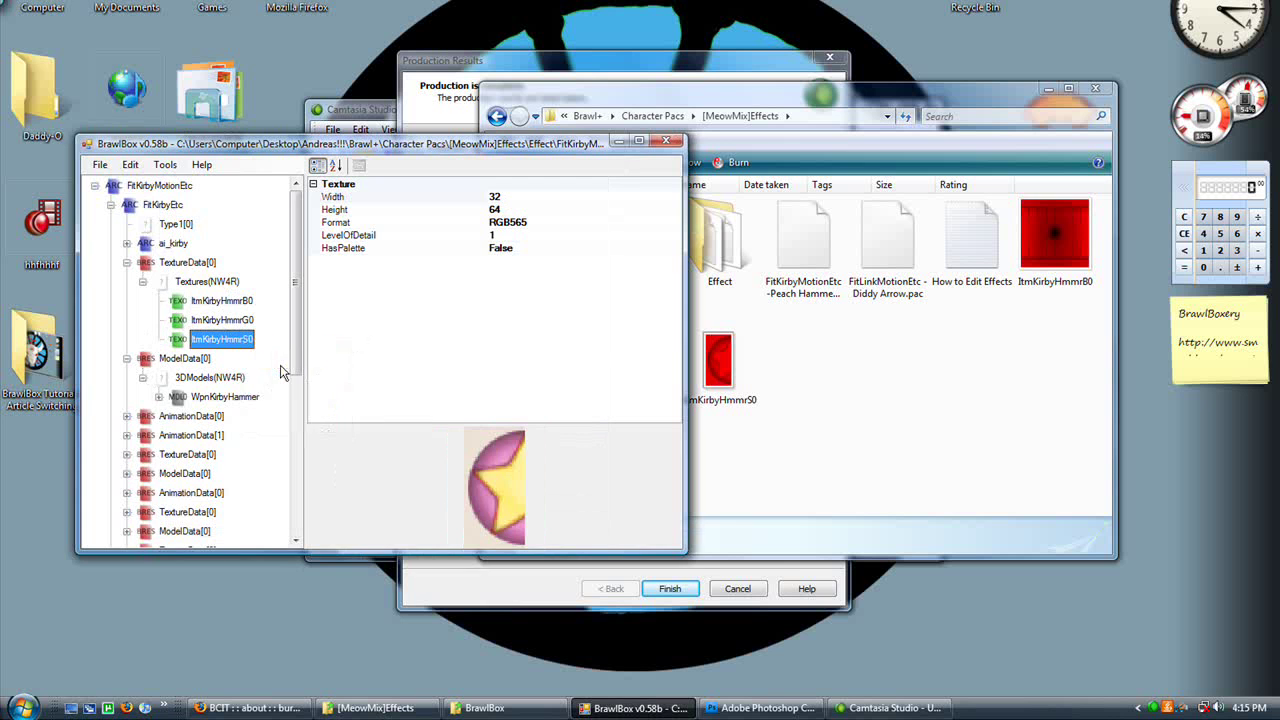
double_click(556, 357)
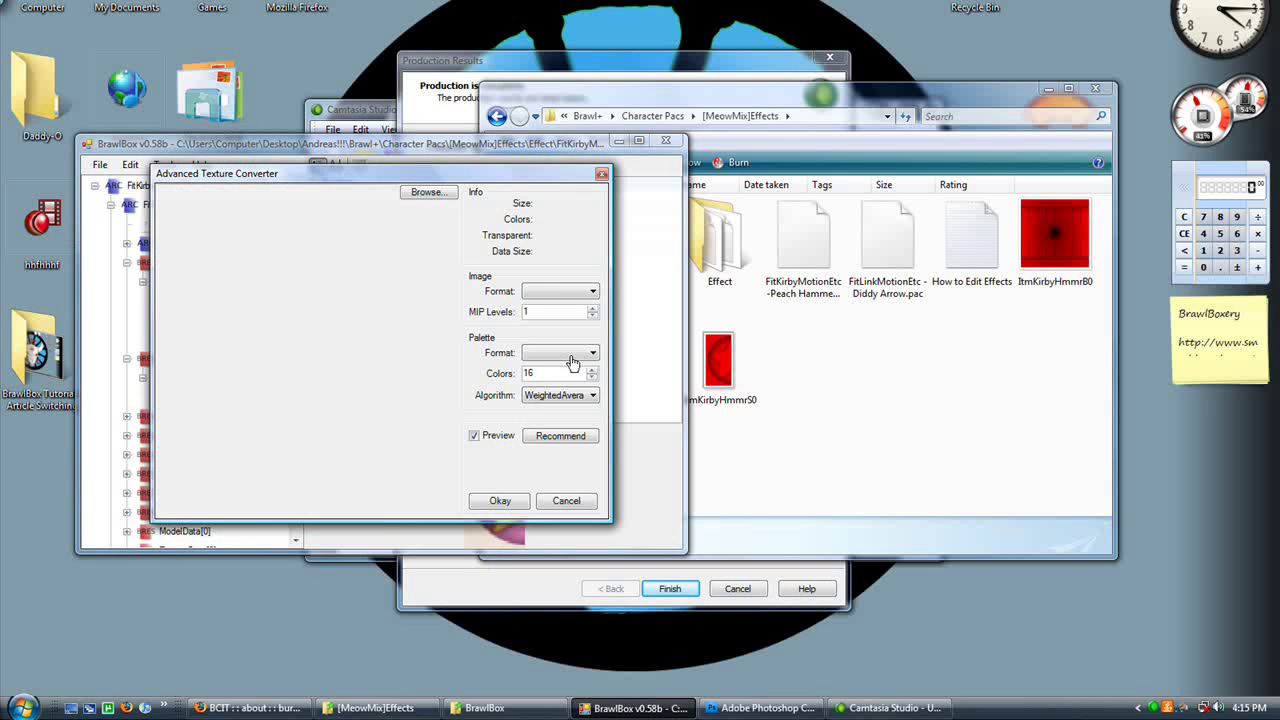
left_click(501, 502)
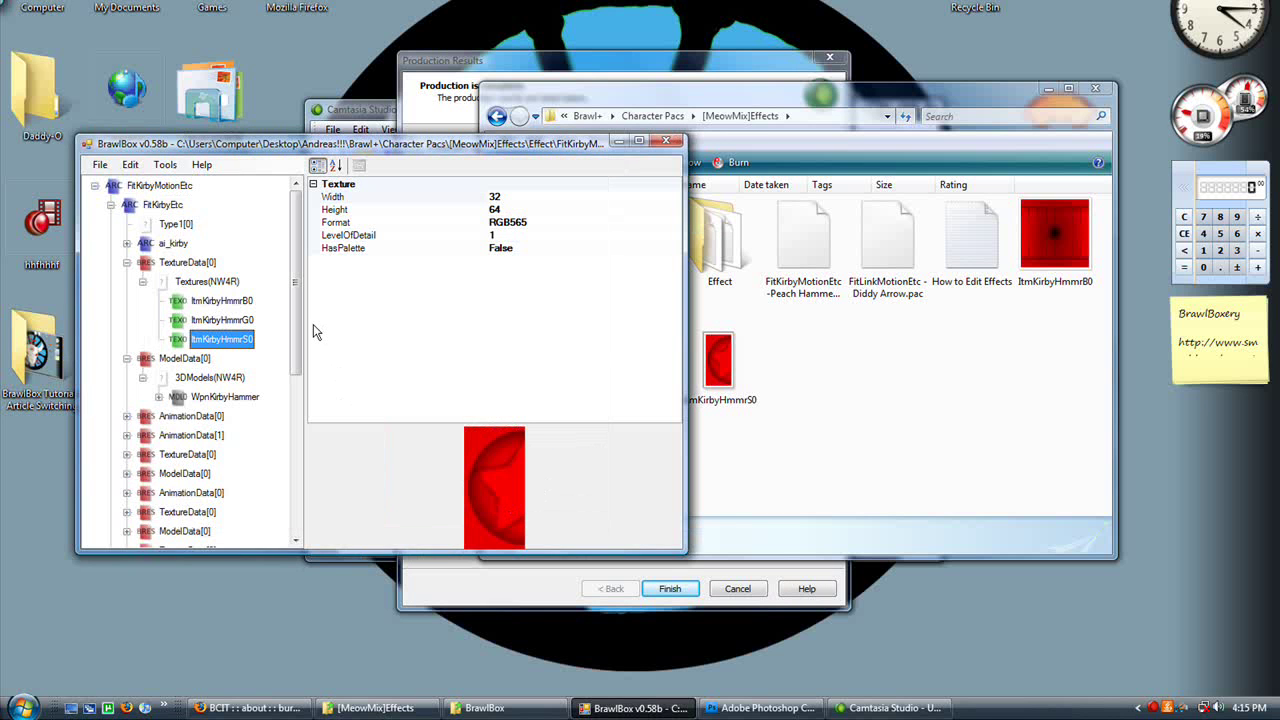
Save As 'FitKirbyMotionEtc - Red Hammer.pac' in the [MeowMix]Effects folder
left_click(97, 166)
left_click(137, 244)
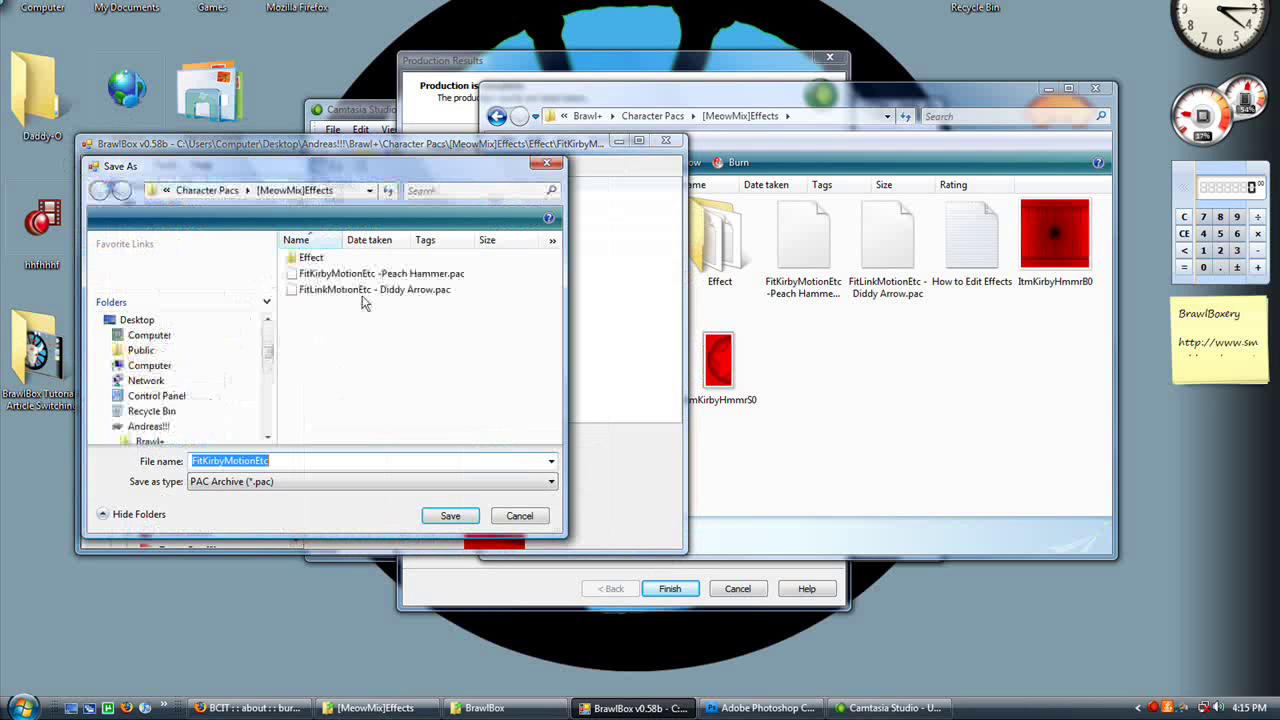
left_click(325, 463)
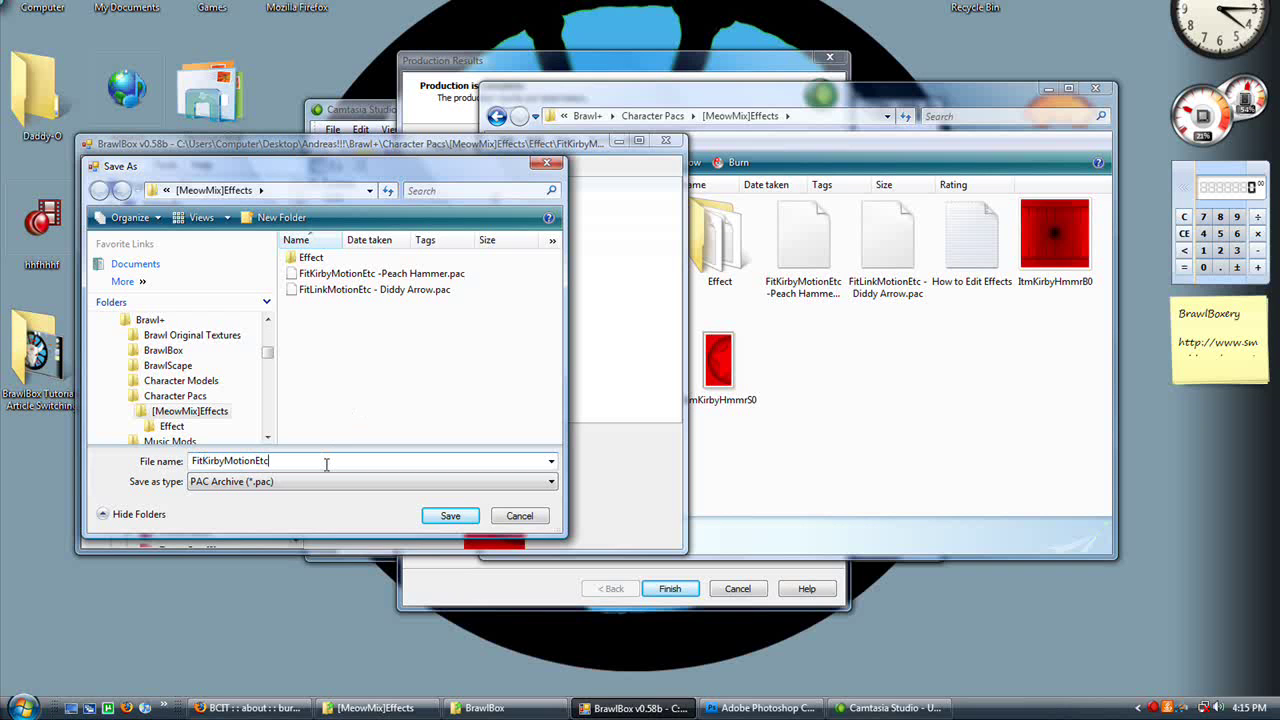
type("- Red Hammer")
key("Return")
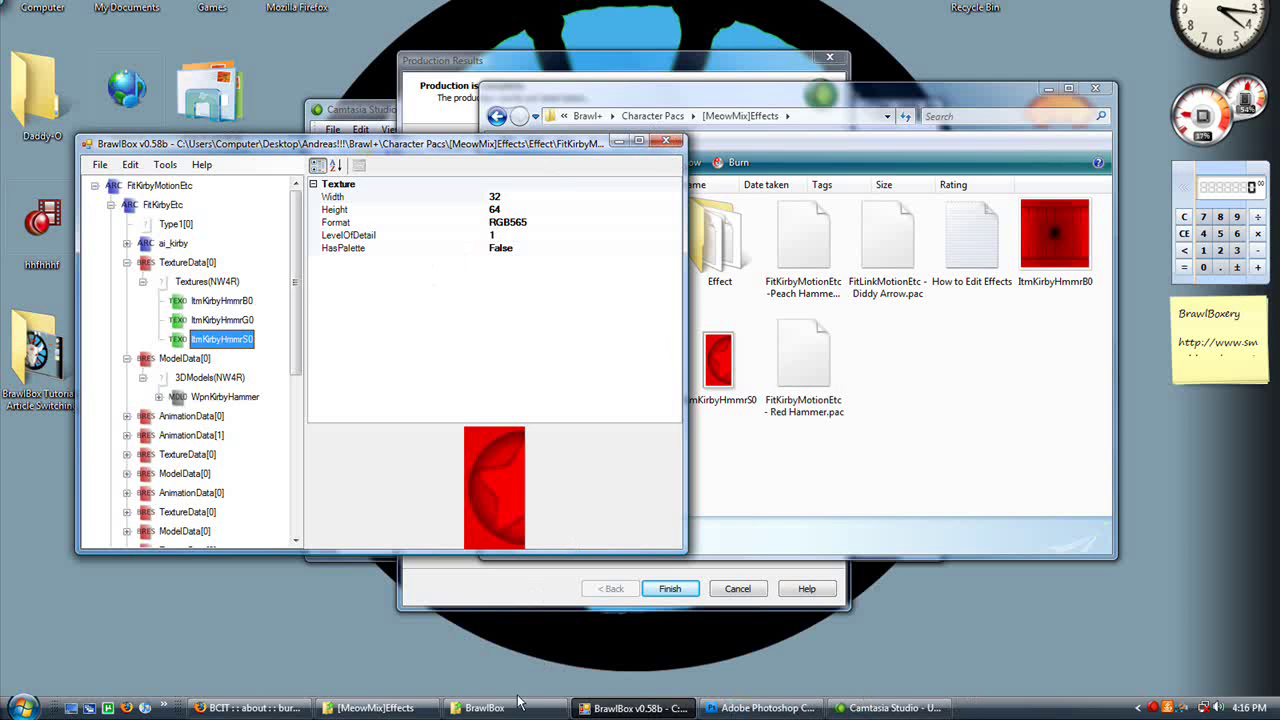
mouse_move(464, 711)
Minimize BrawlBox and open the Camtasia Recorder window from the system tray
left_click(482, 708)
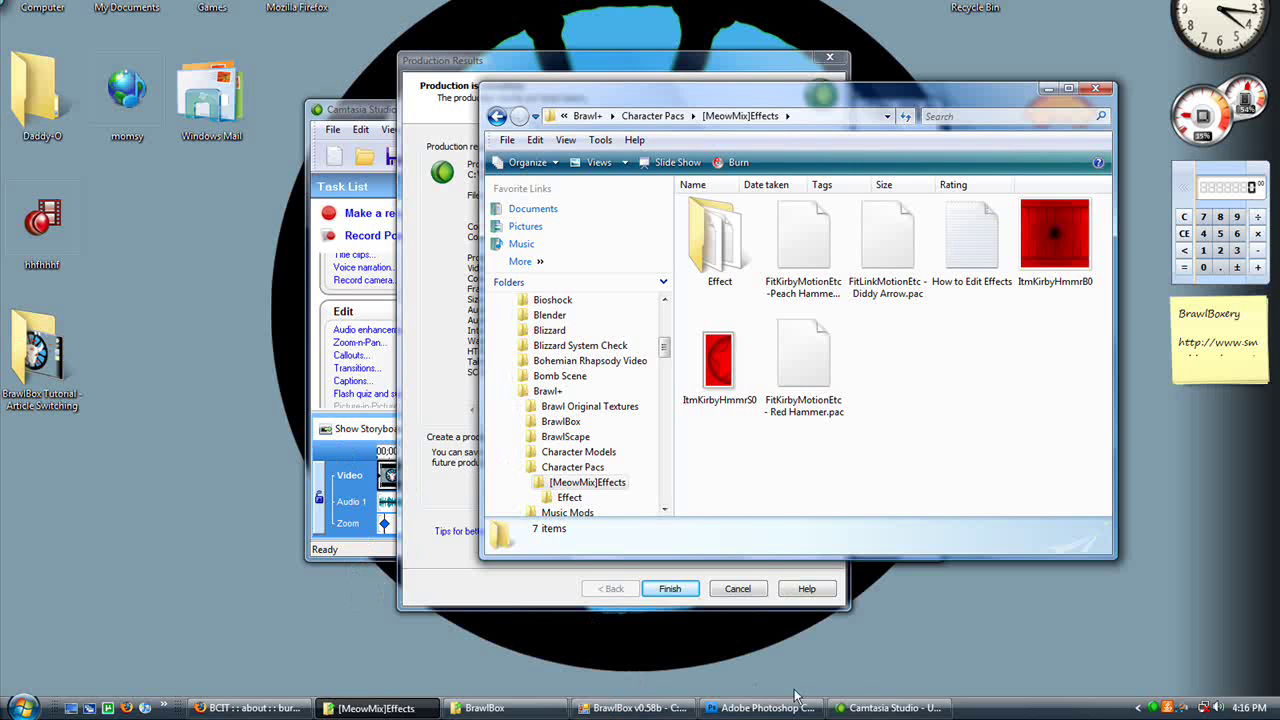
left_click(1155, 708)
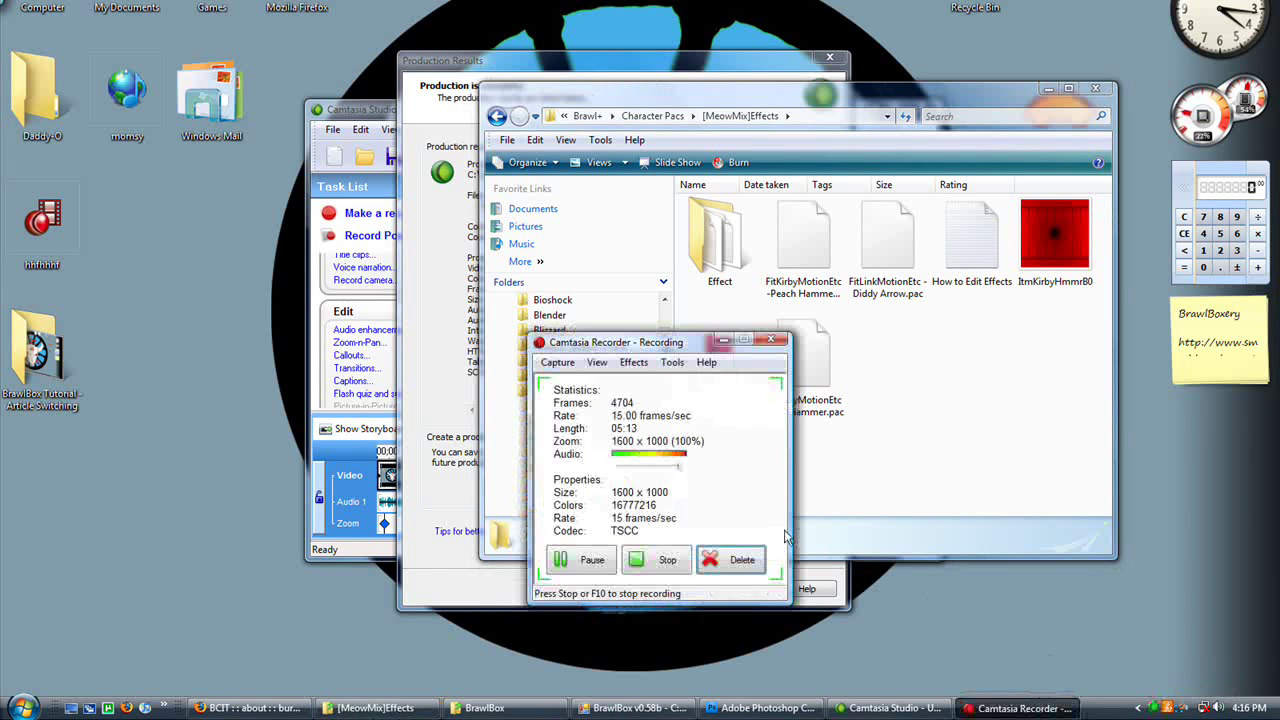